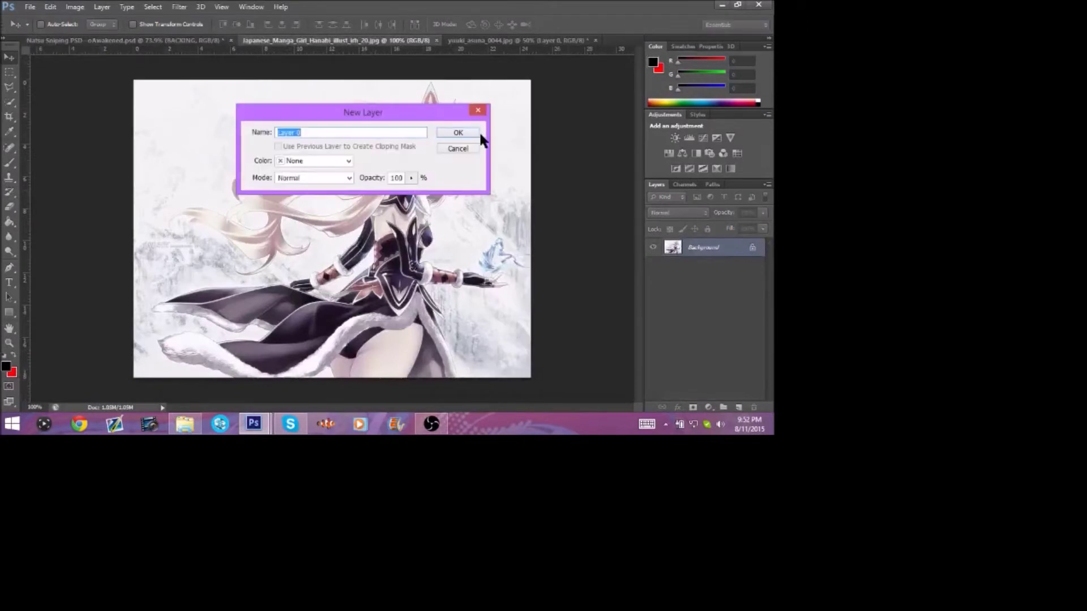
- Free-transform the pasted anime artwork so it stretches across the whole canvas
{"action": "key", "text": "ctrl+t"}
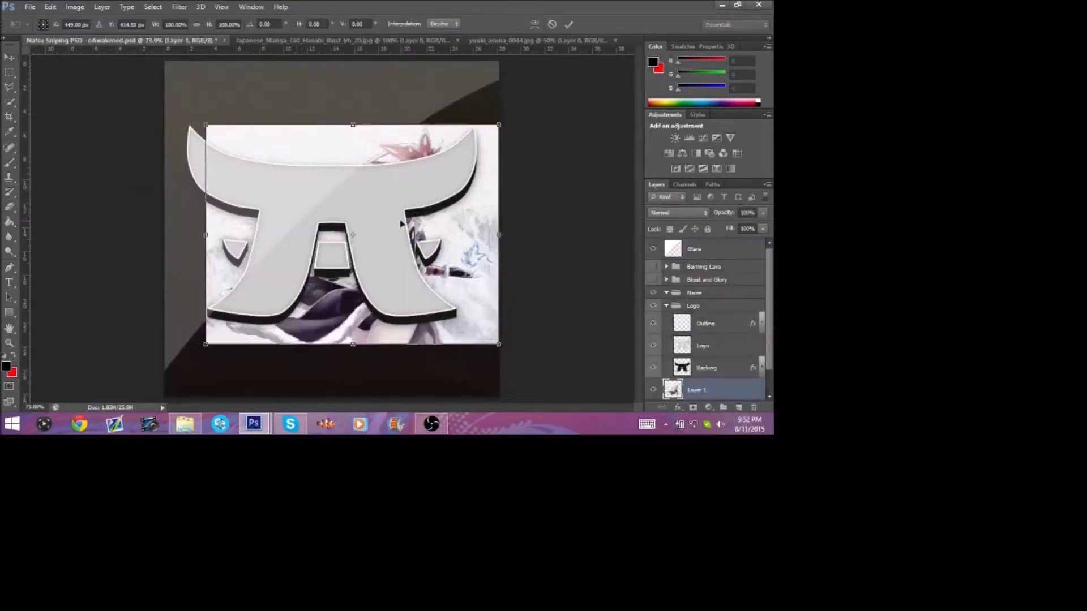
{"action": "left_click_drag", "start_coordinate": [207, 235], "coordinate": [164, 235]}
{"action": "left_click_drag", "start_coordinate": [331, 125], "coordinate": [331, 60]}
{"action": "left_click_drag", "start_coordinate": [331, 349], "coordinate": [333, 396]}
{"action": "key", "text": "Return"}
- Move Layer 1 directly above the Logo layer and clip it to the logo shape
{"action": "left_click_drag", "start_coordinate": [717, 385], "coordinate": [717, 338]}
{"action": "right_click", "coordinate": [725, 346]}
{"action": "left_click", "coordinate": [544, 179]}
- Duplicate Layer 1 and place the copy above the Outline layer in the Logo group
{"action": "right_click", "coordinate": [729, 345]}
{"action": "left_click", "coordinate": [516, 92]}
{"action": "left_click", "coordinate": [487, 128]}
{"action": "left_click_drag", "start_coordinate": [738, 350], "coordinate": [740, 315]}
- Set Layer 1 copy to 44% opacity and erase the background around the figure with a hard eraser
{"action": "left_click", "coordinate": [762, 214]}
{"action": "left_click_drag", "start_coordinate": [762, 226], "coordinate": [730, 226]}
{"action": "left_click", "coordinate": [12, 203]}
{"action": "left_click", "coordinate": [9, 206]}
{"action": "left_click", "coordinate": [45, 24]}
{"action": "mouse_move", "coordinate": [180, 238]}
{"action": "left_mouse_down"}
{"action": "mouse_move", "coordinate": [173, 300]}
{"action": "mouse_move", "coordinate": [223, 269]}
{"action": "mouse_move", "coordinate": [209, 244]}
{"action": "mouse_move", "coordinate": [226, 146]}
{"action": "mouse_move", "coordinate": [334, 68]}
{"action": "mouse_move", "coordinate": [181, 147]}
{"action": "mouse_move", "coordinate": [170, 108]}
{"action": "left_mouse_up"}
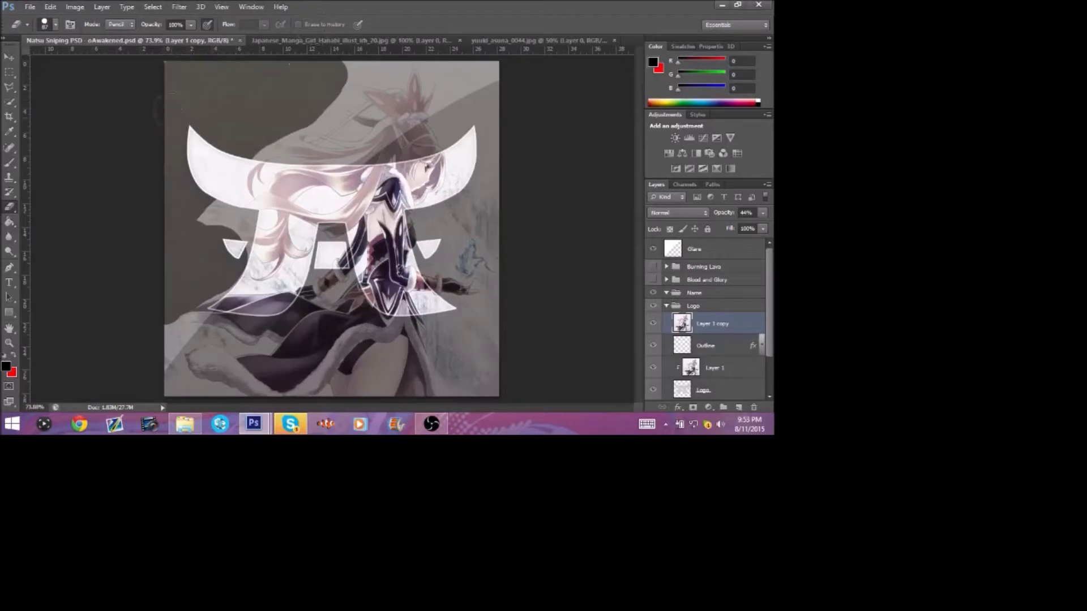
{"action": "mouse_move", "coordinate": [148, 317]}
{"action": "left_mouse_down"}
{"action": "mouse_move", "coordinate": [181, 388]}
{"action": "mouse_move", "coordinate": [215, 393]}
{"action": "left_mouse_up"}
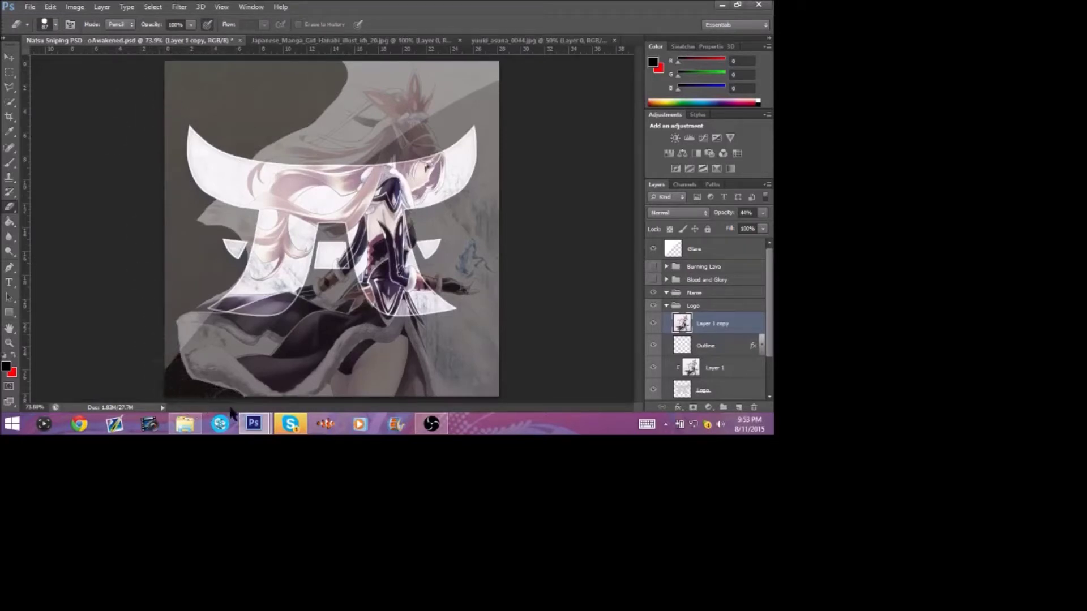
{"action": "mouse_move", "coordinate": [456, 384]}
{"action": "left_mouse_down"}
{"action": "mouse_move", "coordinate": [447, 315]}
{"action": "mouse_move", "coordinate": [490, 313]}
{"action": "mouse_move", "coordinate": [495, 341]}
{"action": "mouse_move", "coordinate": [494, 235]}
{"action": "mouse_move", "coordinate": [455, 213]}
{"action": "mouse_move", "coordinate": [431, 222]}
{"action": "mouse_move", "coordinate": [437, 254]}
{"action": "mouse_move", "coordinate": [457, 233]}
{"action": "mouse_move", "coordinate": [511, 73]}
{"action": "mouse_move", "coordinate": [456, 131]}
{"action": "mouse_move", "coordinate": [447, 112]}
{"action": "mouse_move", "coordinate": [467, 63]}
{"action": "mouse_move", "coordinate": [398, 35]}
{"action": "mouse_move", "coordinate": [354, 62]}
{"action": "mouse_move", "coordinate": [395, 61]}
{"action": "left_mouse_up"}
- Quick-select the figure on Layer 1 copy and copy it to a new layer
{"action": "key", "text": "w"}
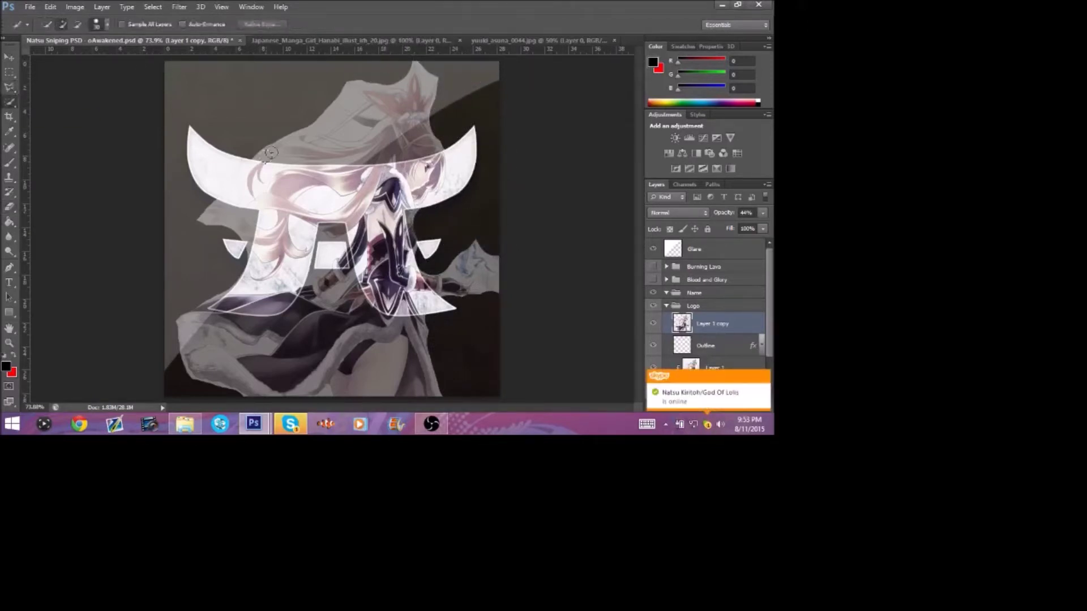
{"action": "mouse_move", "coordinate": [396, 125]}
{"action": "left_mouse_down"}
{"action": "mouse_move", "coordinate": [354, 86]}
{"action": "mouse_move", "coordinate": [417, 81]}
{"action": "mouse_move", "coordinate": [415, 179]}
{"action": "mouse_move", "coordinate": [441, 166]}
{"action": "mouse_move", "coordinate": [300, 184]}
{"action": "mouse_move", "coordinate": [264, 208]}
{"action": "mouse_move", "coordinate": [216, 214]}
{"action": "mouse_move", "coordinate": [491, 266]}
{"action": "mouse_move", "coordinate": [393, 372]}
{"action": "left_mouse_up"}
{"action": "right_click", "coordinate": [400, 81]}
{"action": "left_click", "coordinate": [441, 171]}
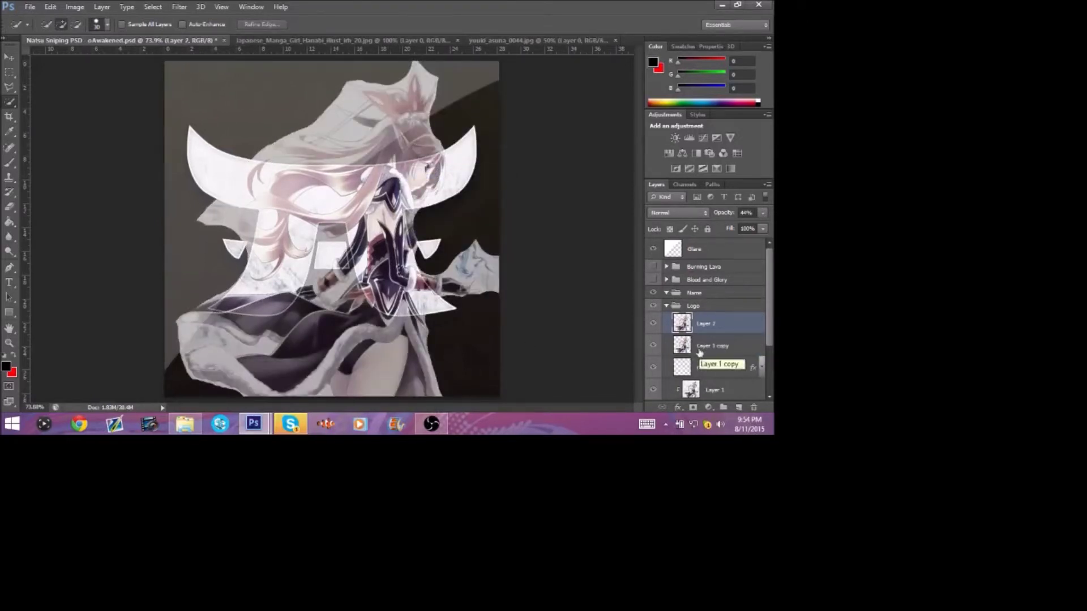
- Hide Layer 1 copy and set Layer 2's opacity to 47%
{"action": "left_click", "coordinate": [653, 345]}
{"action": "mouse_move", "coordinate": [740, 225]}
{"action": "left_mouse_down"}
{"action": "mouse_move", "coordinate": [771, 226]}
{"action": "mouse_move", "coordinate": [731, 226]}
{"action": "left_mouse_up"}
- Lasso the leftover background along the upper edge of the figure's hair and delete it from Layer 2
{"action": "left_click", "coordinate": [10, 89]}
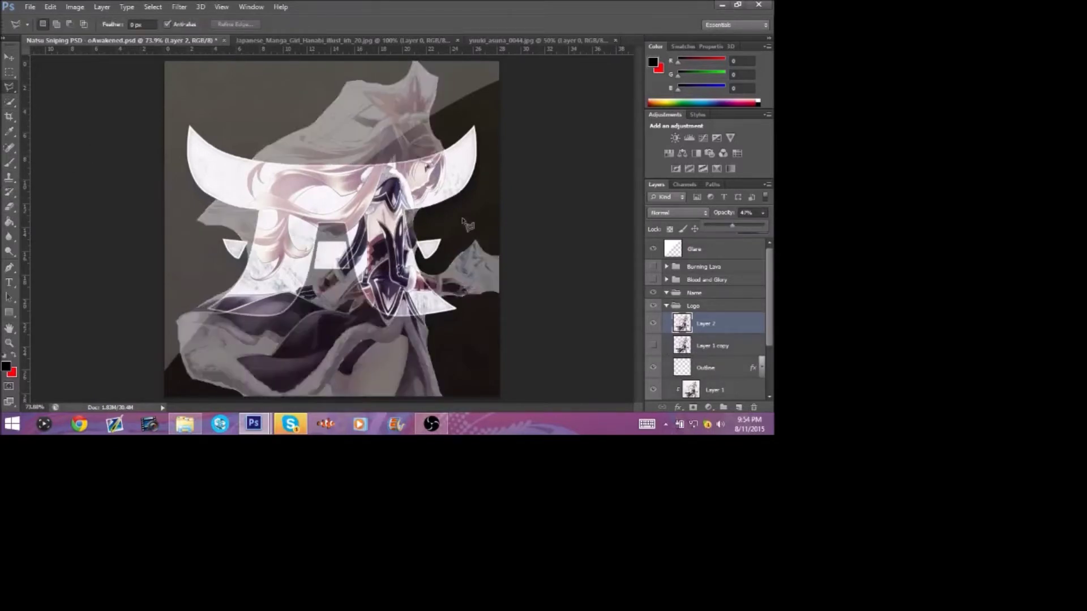
{"action": "left_click", "coordinate": [215, 208]}
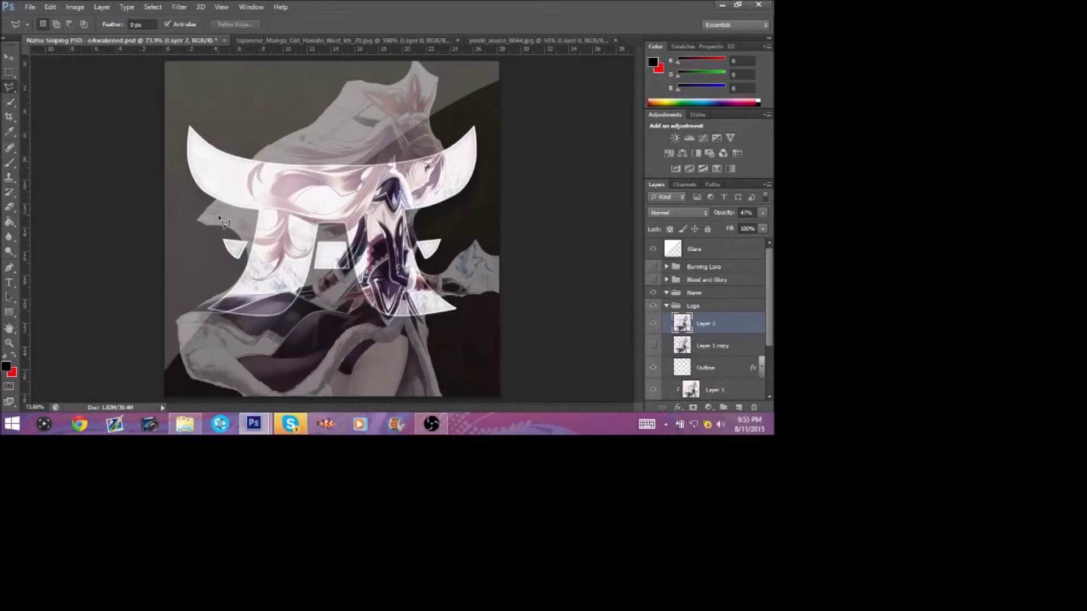
{"action": "right_click", "coordinate": [9, 90]}
{"action": "left_click", "coordinate": [37, 86]}
{"action": "right_click", "coordinate": [10, 91]}
{"action": "left_click_drag", "start_coordinate": [233, 205], "coordinate": [209, 207]}
{"action": "key", "text": "Return"}
{"action": "left_click_drag", "start_coordinate": [221, 207], "coordinate": [224, 214]}
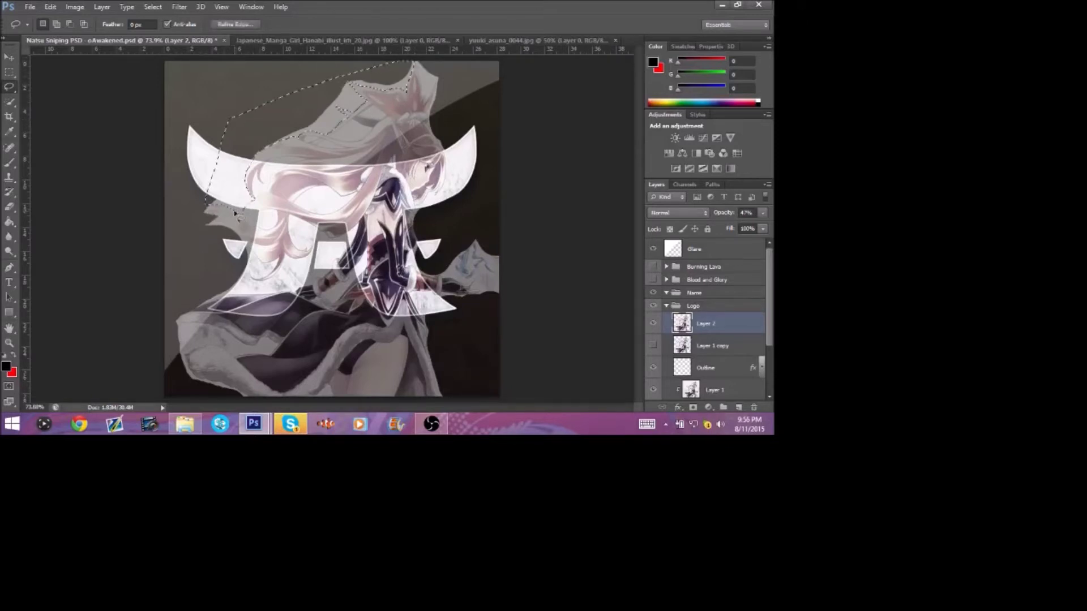
{"action": "key", "text": "Delete"}
{"action": "key", "text": "ctrl+d"}
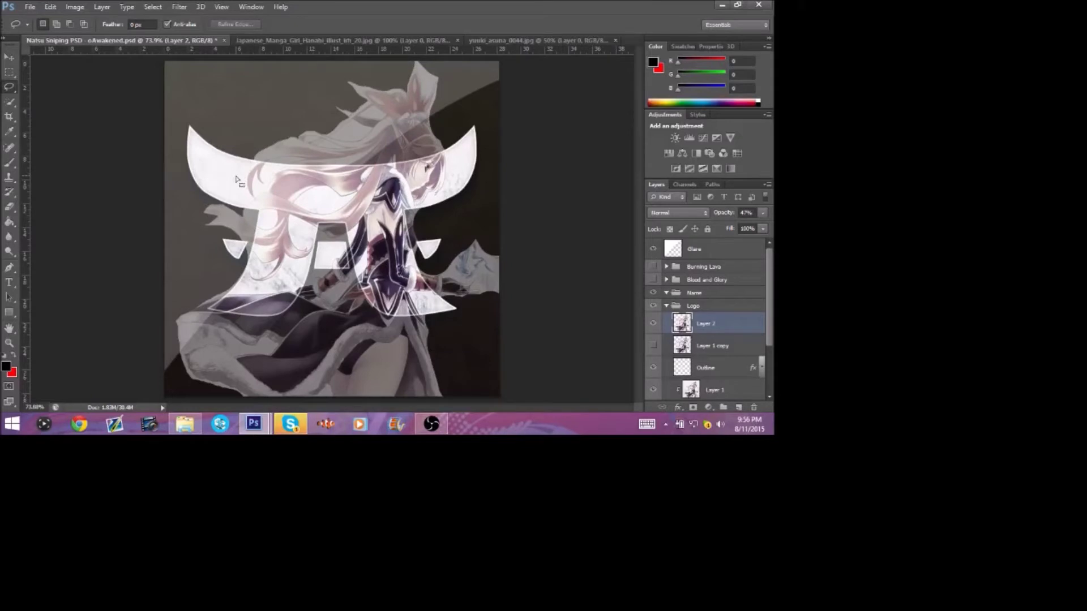
- Erase the stray hair on the far side and the dress and leg extending below the logo on Layer 2
{"action": "key", "text": "e"}
{"action": "mouse_move", "coordinate": [247, 232]}
{"action": "left_mouse_down"}
{"action": "mouse_move", "coordinate": [227, 271]}
{"action": "mouse_move", "coordinate": [375, 361]}
{"action": "mouse_move", "coordinate": [428, 353]}
{"action": "left_mouse_up"}
- Delete the leftover background patches between the hair strands of Layer 2 using the Magic Wand
{"action": "key", "text": "w"}
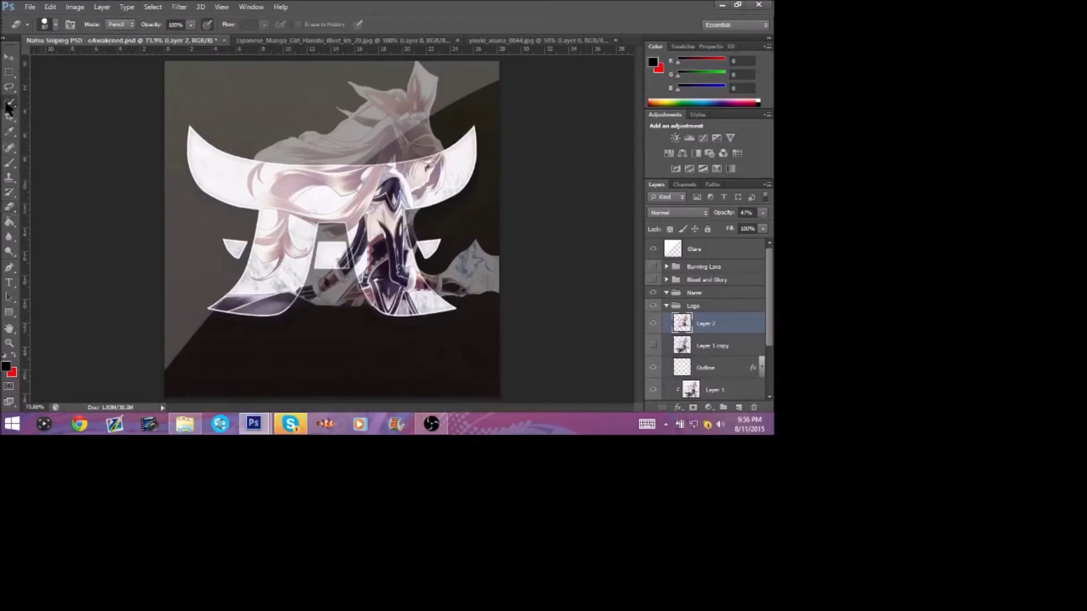
{"action": "key", "text": "Delete"}
{"action": "key", "text": "ctrl+d"}
{"action": "left_click", "coordinate": [326, 146]}
{"action": "key", "text": "Delete"}
{"action": "key", "text": "ctrl+d"}
{"action": "left_click", "coordinate": [323, 143]}
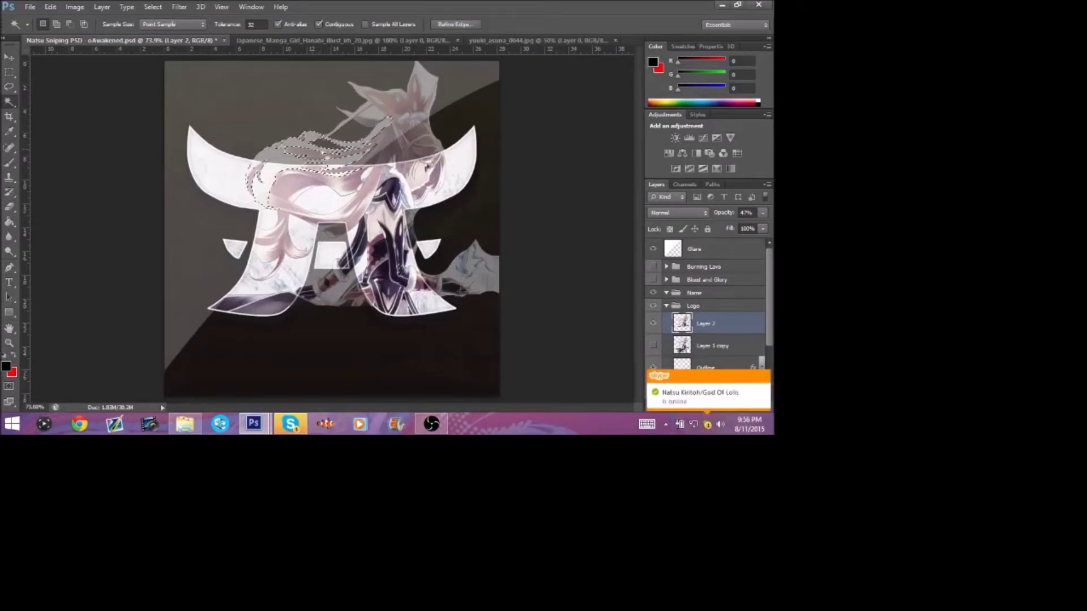
{"action": "key", "text": "Delete"}
{"action": "key", "text": "ctrl+d"}
{"action": "left_click", "coordinate": [378, 117]}
{"action": "key", "text": "Delete"}
{"action": "key", "text": "ctrl+d"}
- Delete the background remnants beside the head ornament and near the outstretched hand using the Magic Wand
{"action": "left_click", "coordinate": [430, 91]}
{"action": "key", "text": "Delete"}
{"action": "key", "text": "ctrl+d"}
{"action": "left_click", "coordinate": [441, 145]}
{"action": "key", "text": "ctrl+d"}
{"action": "left_click", "coordinate": [462, 267]}
{"action": "key", "text": "Delete"}
{"action": "key", "text": "ctrl+d"}
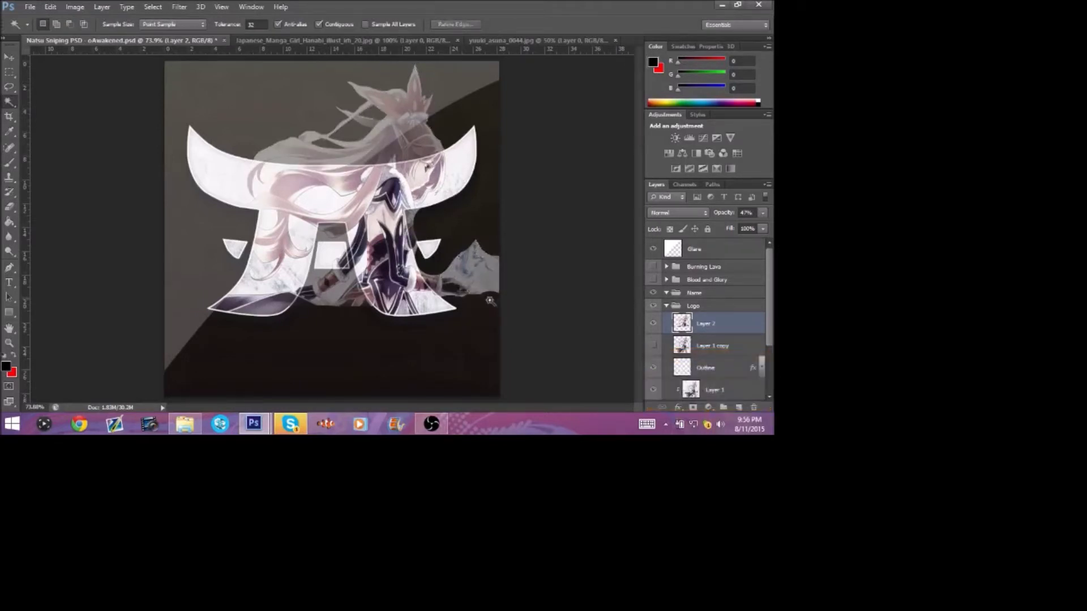
- Clear the leftover background inside the logo's central opening with the Eraser and Magic Wand
{"action": "key", "text": "e"}
{"action": "left_click_drag", "start_coordinate": [304, 265], "coordinate": [316, 255]}
{"action": "key", "text": "w"}
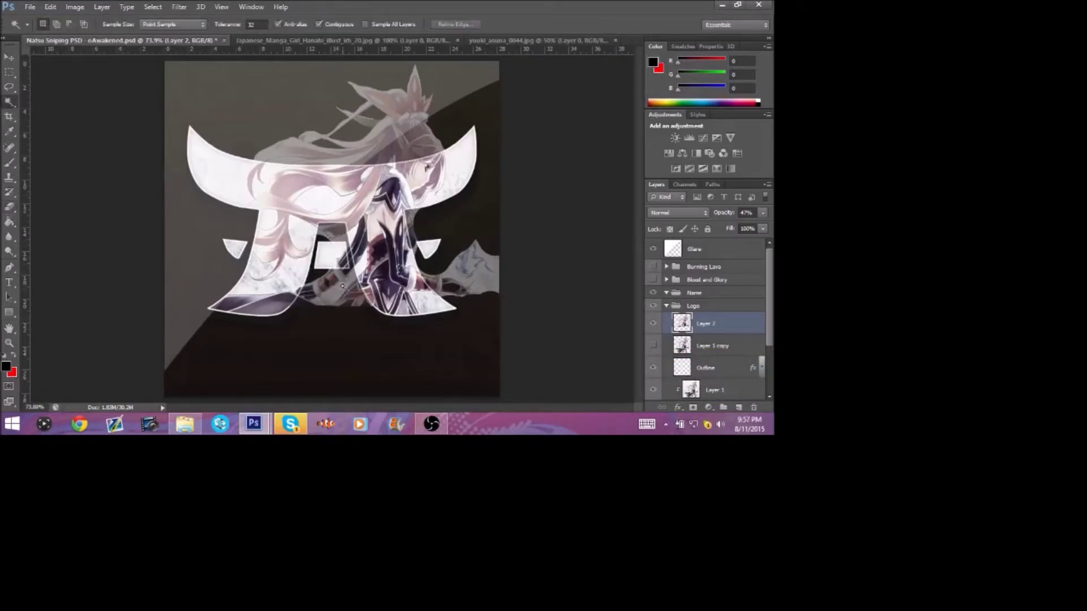
{"action": "key", "text": "ctrl+x"}
{"action": "left_click", "coordinate": [343, 240]}
{"action": "key", "text": "ctrl+x"}
{"action": "left_click", "coordinate": [10, 207]}
{"action": "left_click_drag", "start_coordinate": [328, 245], "coordinate": [333, 237]}
{"action": "key", "text": "ctrl+z"}
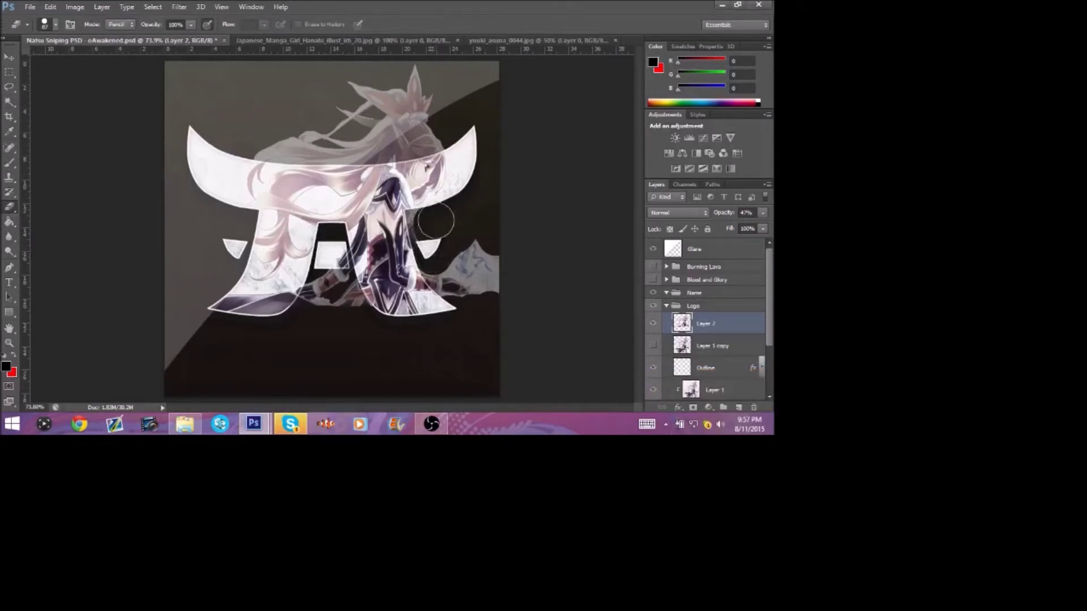
- Erase the remaining background beside the upper arm and around the outstretched forearm using an adjusted eraser brush
{"action": "left_click", "coordinate": [55, 24]}
{"action": "left_click", "coordinate": [9, 343]}
{"action": "left_click_drag", "start_coordinate": [436, 249], "coordinate": [501, 250]}
{"action": "left_click", "coordinate": [9, 207]}
{"action": "left_click_drag", "start_coordinate": [358, 158], "coordinate": [367, 136]}
{"action": "mouse_move", "coordinate": [379, 325]}
{"action": "left_mouse_down"}
{"action": "mouse_move", "coordinate": [475, 324]}
{"action": "mouse_move", "coordinate": [476, 303]}
{"action": "mouse_move", "coordinate": [600, 282]}
{"action": "mouse_move", "coordinate": [587, 383]}
{"action": "mouse_move", "coordinate": [574, 328]}
{"action": "left_mouse_up"}
- Outline the icy patches around the outstretched hand and fingertips with the Magnetic Lasso and delete them
{"action": "left_click", "coordinate": [9, 87]}
{"action": "left_click", "coordinate": [62, 103]}
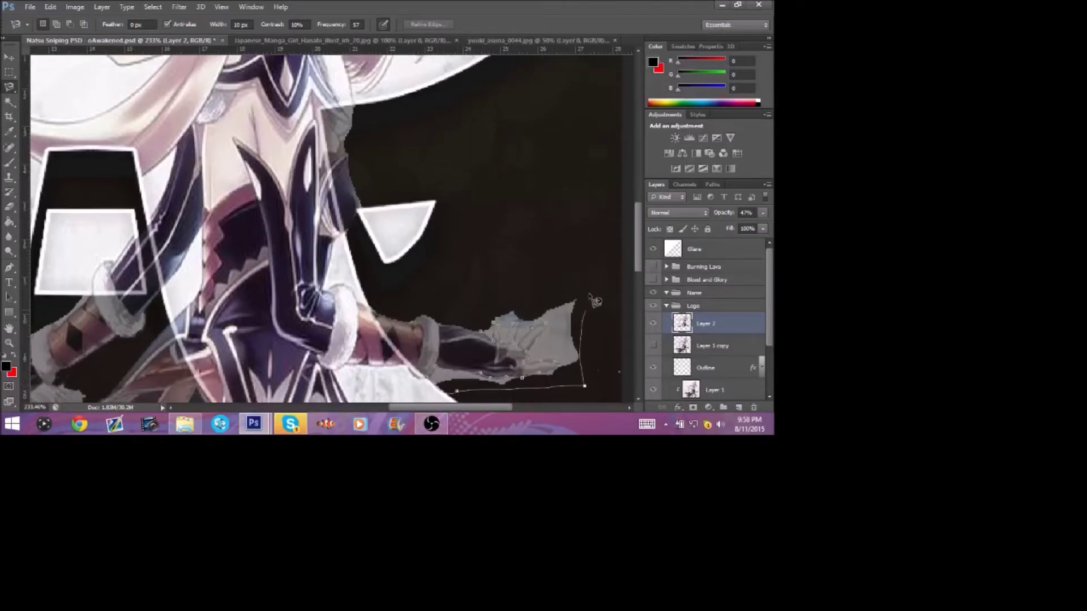
{"action": "left_click", "coordinate": [536, 351]}
{"action": "key", "text": "Delete"}
{"action": "key", "text": "ctrl+d"}
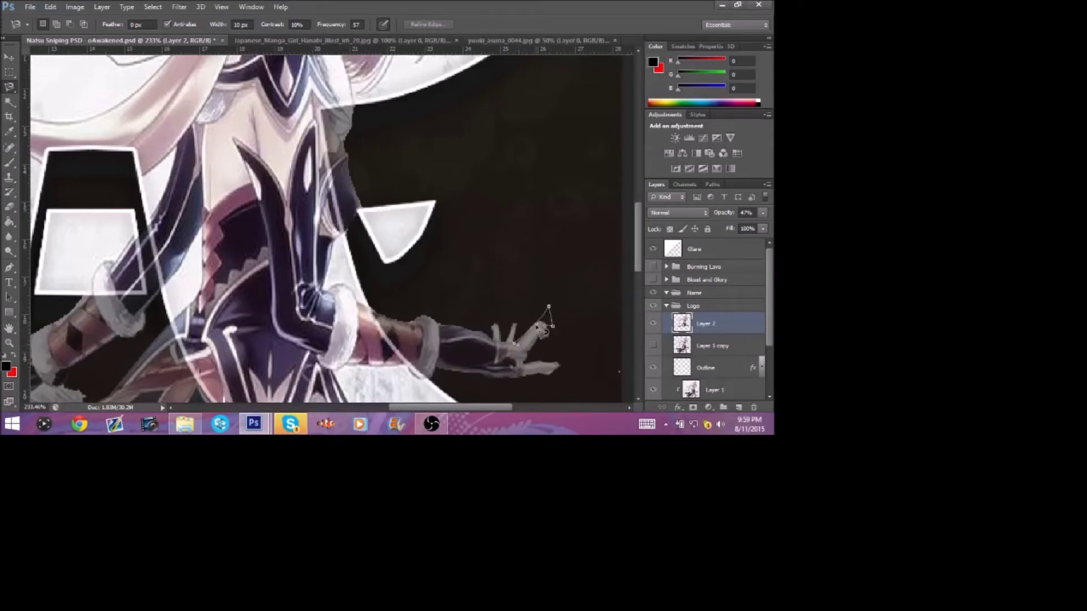
{"action": "left_click", "coordinate": [545, 326]}
{"action": "key", "text": "Delete"}
{"action": "key", "text": "ctrl+d"}
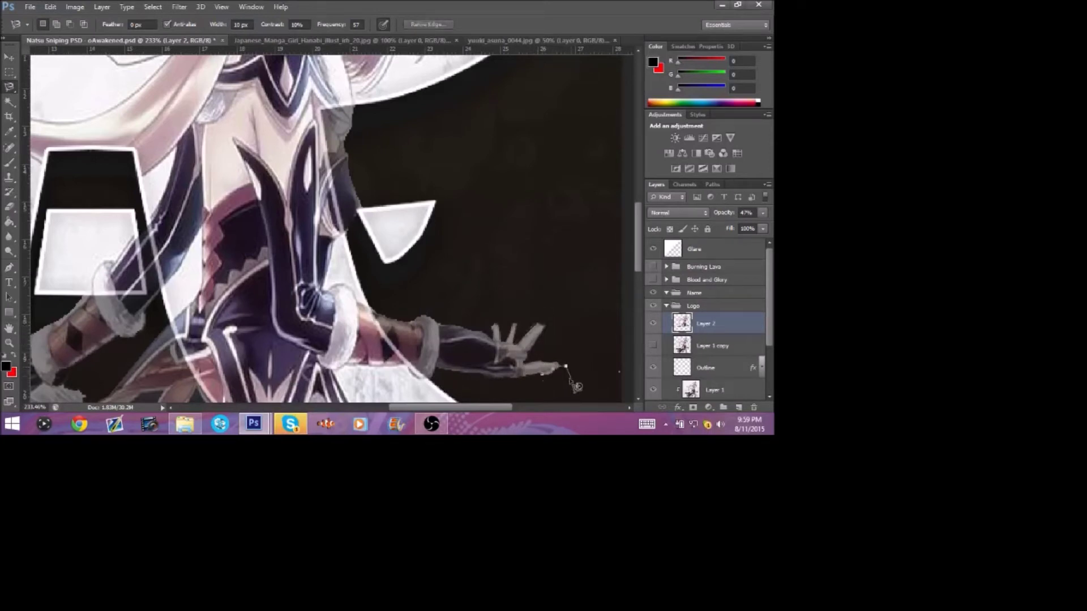
- Trim the remaining slivers around the outstretched fingers by selecting them with the Polygonal Lasso and deleting them
{"action": "double_click", "coordinate": [545, 378]}
{"action": "left_click_drag", "start_coordinate": [10, 89], "coordinate": [57, 97]}
{"action": "left_click", "coordinate": [547, 378]}
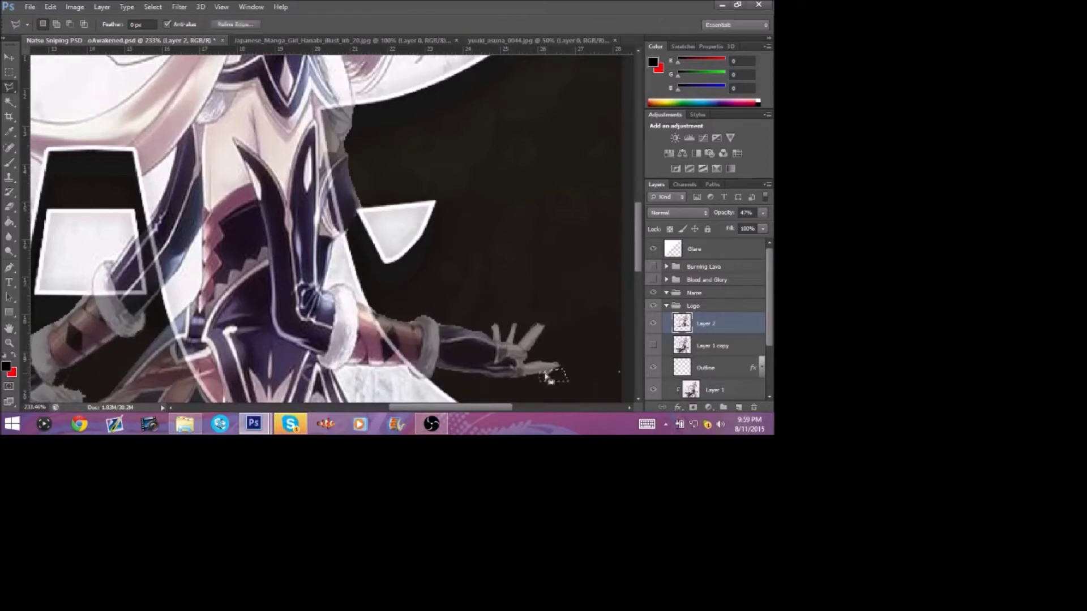
{"action": "left_click", "coordinate": [555, 356]}
{"action": "left_click", "coordinate": [591, 301]}
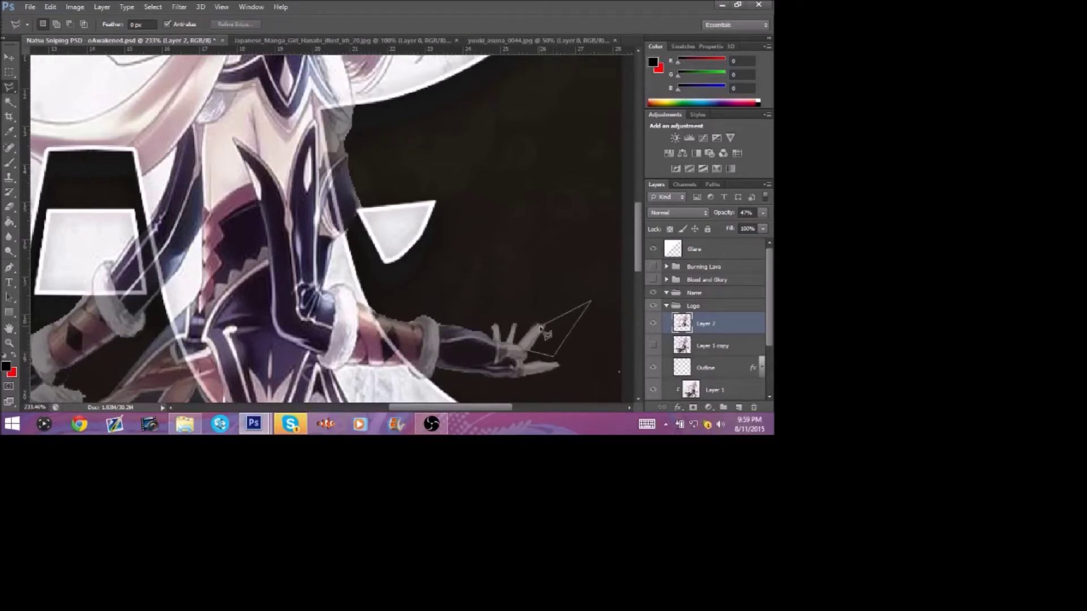
{"action": "left_click", "coordinate": [542, 329]}
{"action": "key", "text": "Delete"}
{"action": "key", "text": "ctrl+d"}
- Select the leftover edge where the hair meets the logo's horn near the face and delete it
{"action": "left_click_drag", "start_coordinate": [638, 252], "coordinate": [638, 202]}
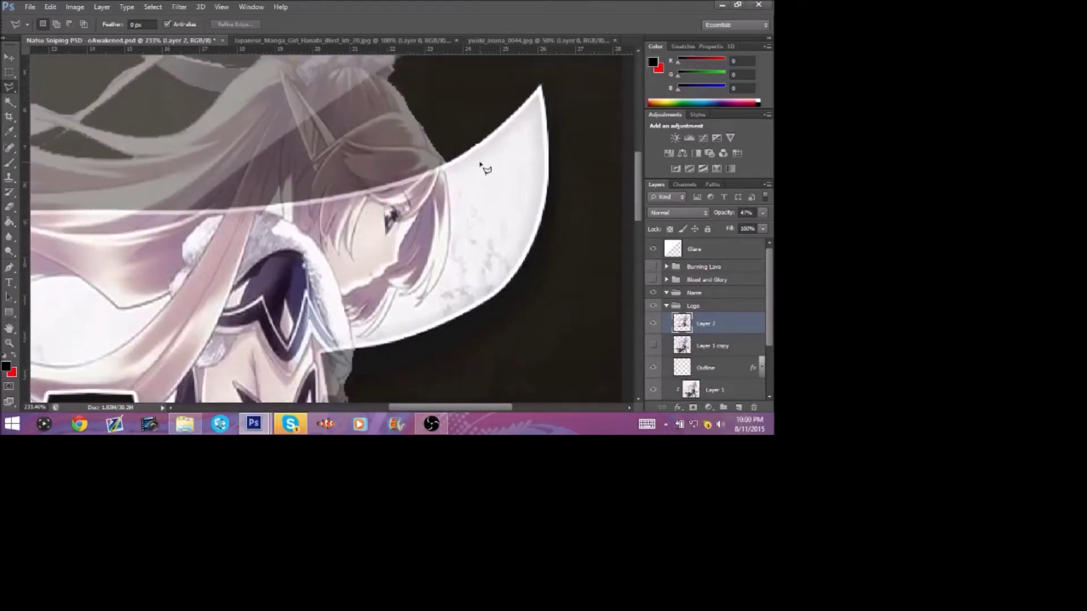
{"action": "left_click", "coordinate": [417, 108]}
{"action": "left_click", "coordinate": [563, 164]}
{"action": "left_click", "coordinate": [443, 174]}
{"action": "key", "text": "Delete"}
{"action": "key", "text": "ctrl+d"}
- Compare the artwork with Layer 1 copy shown and hidden, and delete Layer 1 copy
{"action": "left_click", "coordinate": [9, 58]}
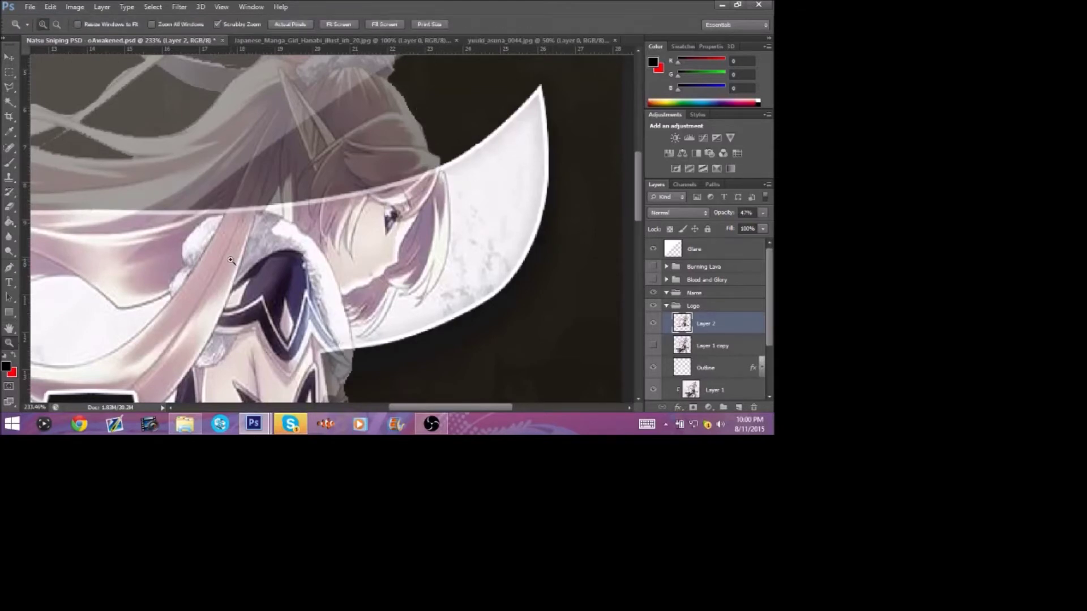
{"action": "key", "text": "ctrl+0"}
{"action": "left_click", "coordinate": [653, 346]}
{"action": "left_click", "coordinate": [653, 346]}
{"action": "left_click", "coordinate": [746, 351]}
{"action": "key", "text": "Delete"}
- Duplicate Layer 1 again and move the copy behind the logo layers as a background
{"action": "right_click", "coordinate": [744, 372]}
{"action": "left_click", "coordinate": [572, 49]}
{"action": "left_click", "coordinate": [485, 128]}
{"action": "scroll", "coordinate": [726, 314], "scroll_direction": "down", "scroll_amount": 4}
{"action": "left_click_drag", "start_coordinate": [725, 308], "coordinate": [723, 387]}
- Lower the background copy's opacity to roughly half and apply a 9 px Field Blur to it
{"action": "left_click_drag", "start_coordinate": [764, 213], "coordinate": [742, 214]}
{"action": "left_click", "coordinate": [181, 8]}
{"action": "mouse_move", "coordinate": [227, 121]}
{"action": "left_click", "coordinate": [323, 122]}
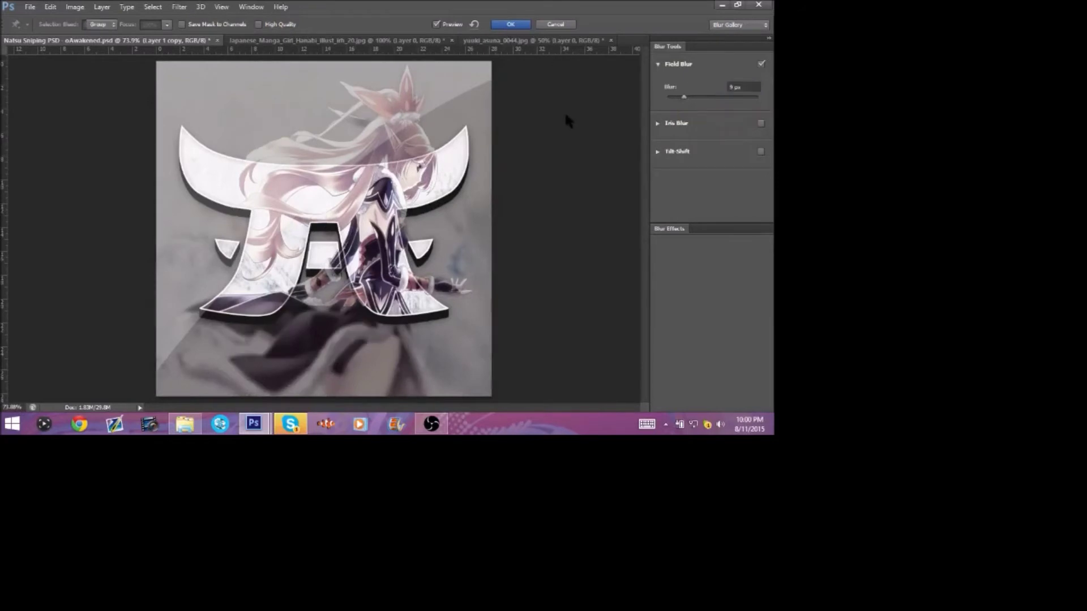
{"action": "key", "text": "Return"}
- Delete the Blood and Glory and Burning Lava color groups together with their contents
{"action": "scroll", "coordinate": [746, 346], "scroll_direction": "up", "scroll_amount": 3}
{"action": "scroll", "coordinate": [757, 356], "scroll_direction": "down", "scroll_amount": 4}
{"action": "scroll", "coordinate": [752, 354], "scroll_direction": "up", "scroll_amount": 3}
{"action": "left_click", "coordinate": [653, 260]}
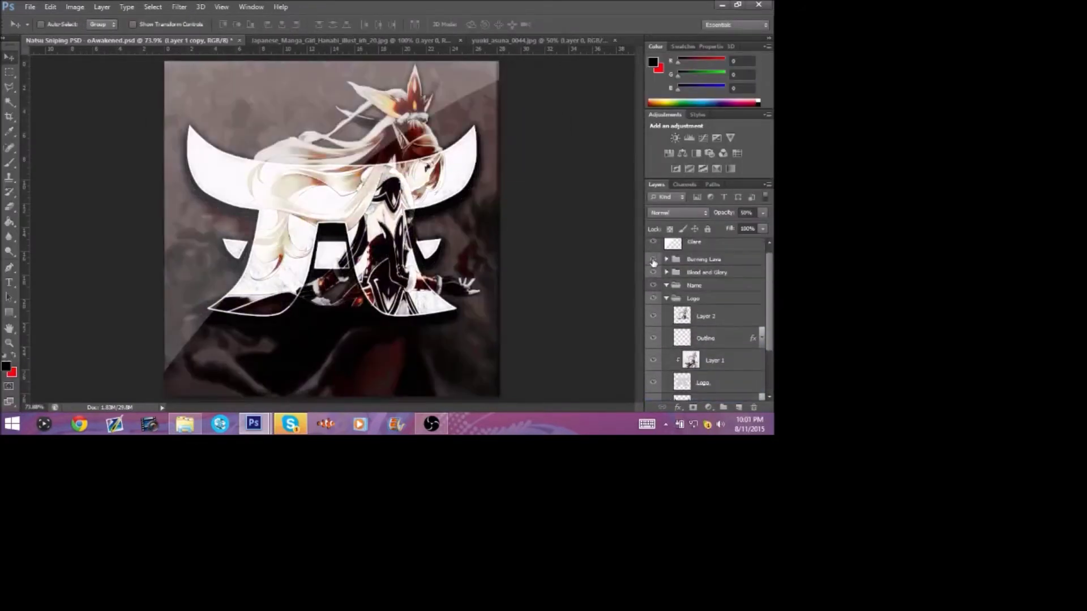
{"action": "left_click", "coordinate": [702, 274]}
{"action": "left_click", "coordinate": [753, 407]}
{"action": "left_click", "coordinate": [355, 165]}
{"action": "left_click", "coordinate": [722, 260]}
{"action": "left_click", "coordinate": [753, 407]}
{"action": "left_click", "coordinate": [354, 165]}
- Copy the blue color group listed above Burning Lava and the Cold Water group from the color pack file into the logo document
{"action": "left_click", "coordinate": [251, 429]}
{"action": "left_click", "coordinate": [654, 290]}
{"action": "left_click_drag", "start_coordinate": [679, 291], "coordinate": [447, 243]}
{"action": "left_click", "coordinate": [97, 215]}
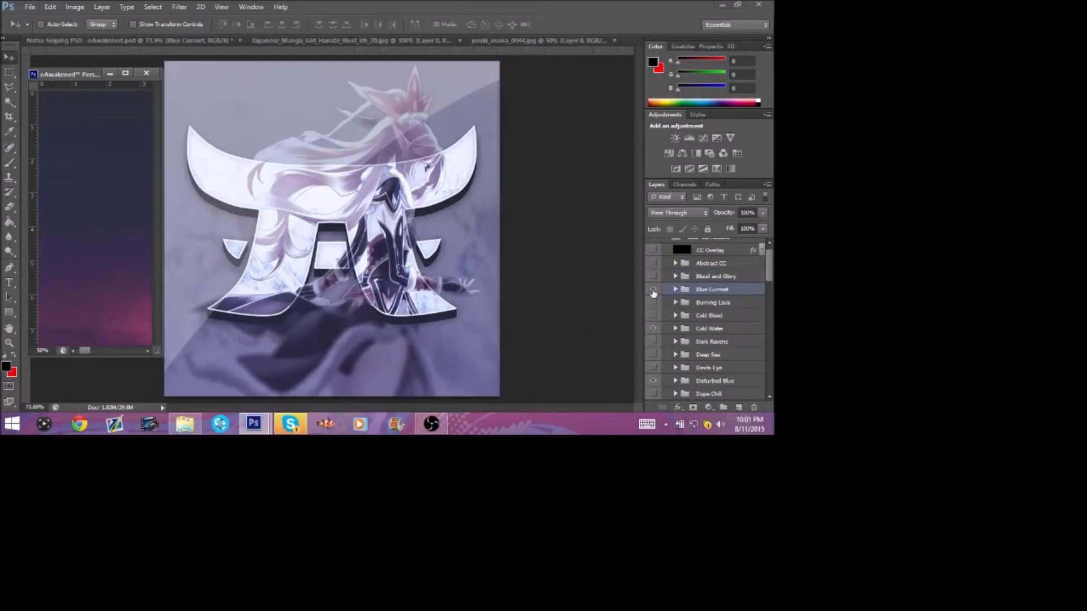
{"action": "left_click", "coordinate": [653, 290]}
{"action": "left_click_drag", "start_coordinate": [671, 328], "coordinate": [332, 244]}
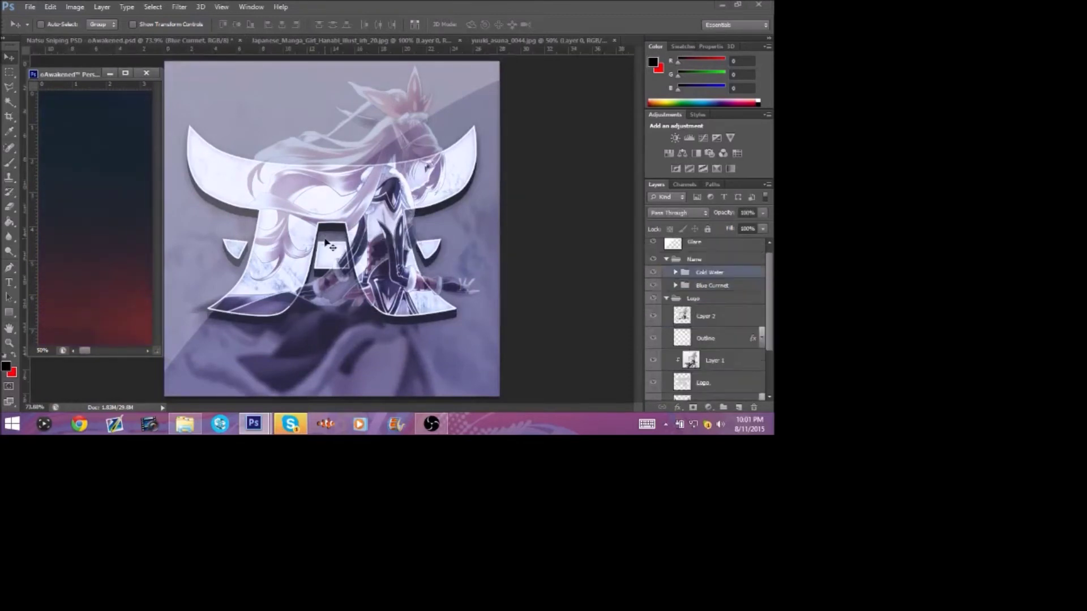
{"action": "left_click", "coordinate": [66, 217]}
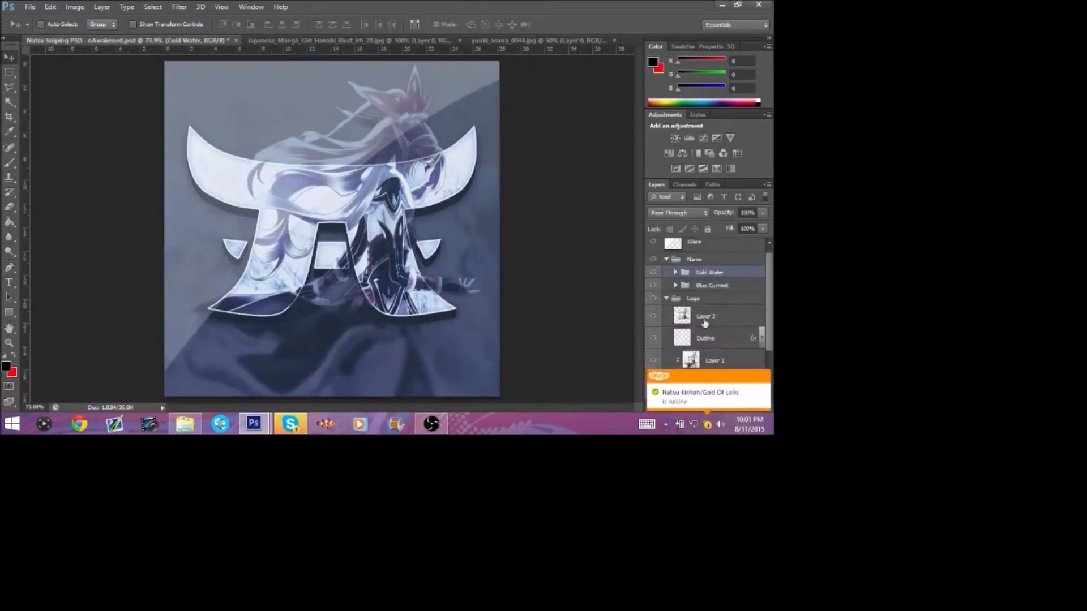
- Set Layer 2's opacity to 100% and move the two copied color groups above the Name group
{"action": "key", "text": "l"}
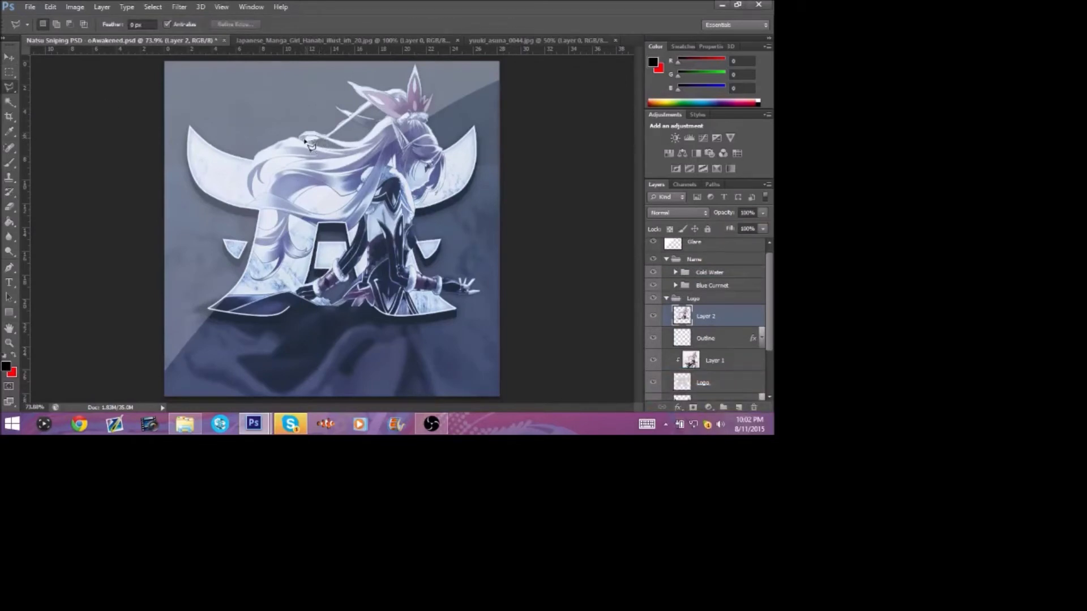
{"action": "key", "text": "v"}
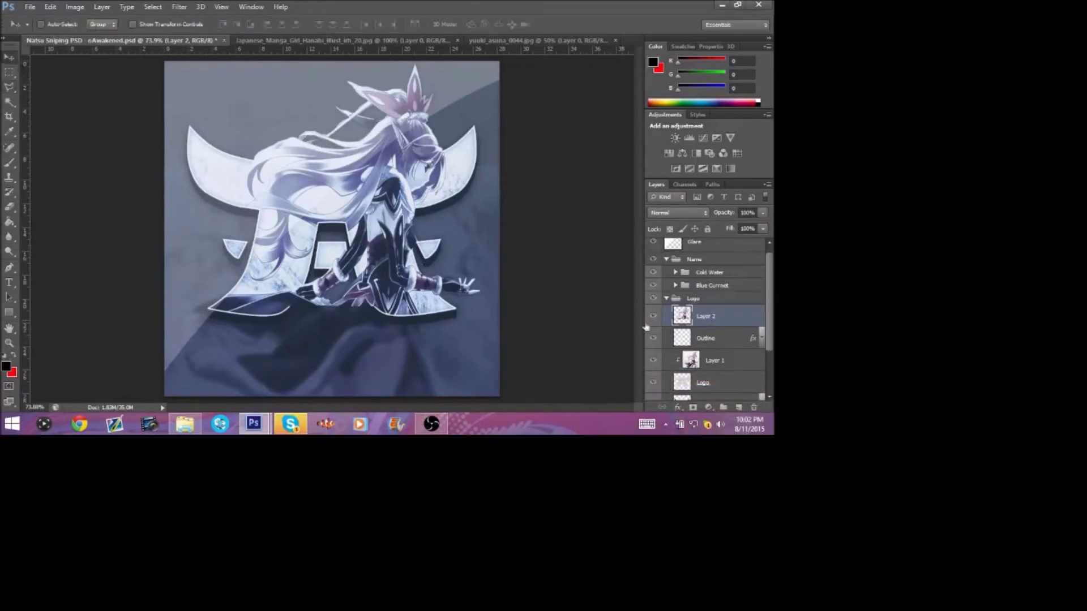
{"action": "left_click", "coordinate": [702, 260]}
{"action": "left_click_drag", "start_coordinate": [667, 273], "coordinate": [668, 292]}
{"action": "left_click_drag", "start_coordinate": [668, 273], "coordinate": [709, 293]}
- Add the text "Faytalz" in TYPOGRAPH PRO below the logo, inside the Name group
{"action": "left_click", "coordinate": [9, 282]}
{"action": "left_click", "coordinate": [120, 25]}
{"action": "left_click_drag", "start_coordinate": [387, 224], "coordinate": [387, 264]}
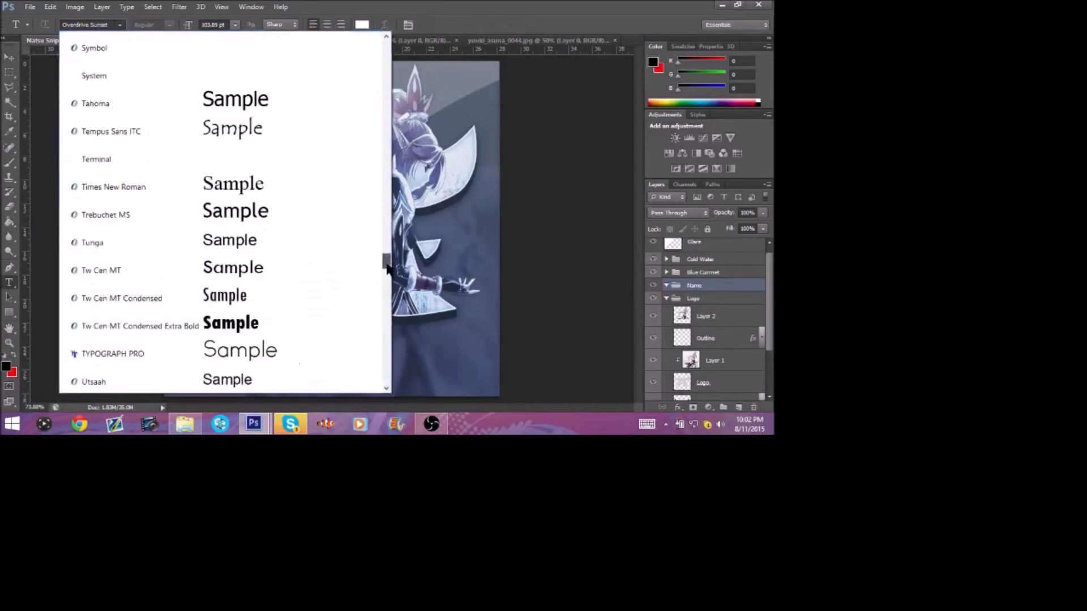
{"action": "left_click", "coordinate": [113, 354]}
{"action": "left_click", "coordinate": [274, 372]}
{"action": "type", "text": "Fa"}
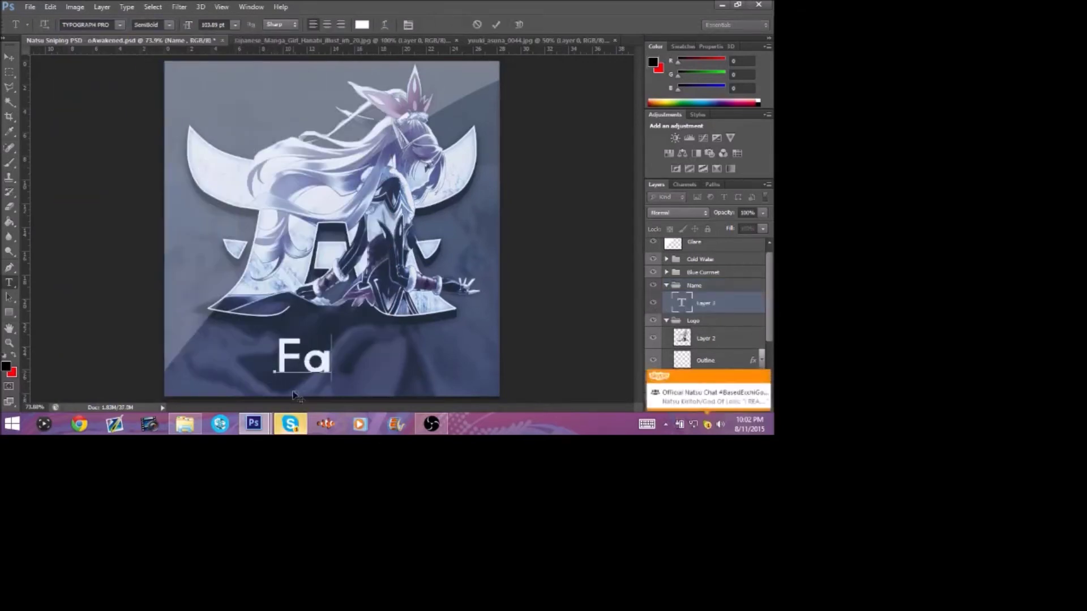
{"action": "type", "text": "ytalz"}
- Change the text's font weight to ExtraBold and shift it to sit under the logo
{"action": "key", "text": "ctrl+a"}
{"action": "left_click", "coordinate": [168, 25]}
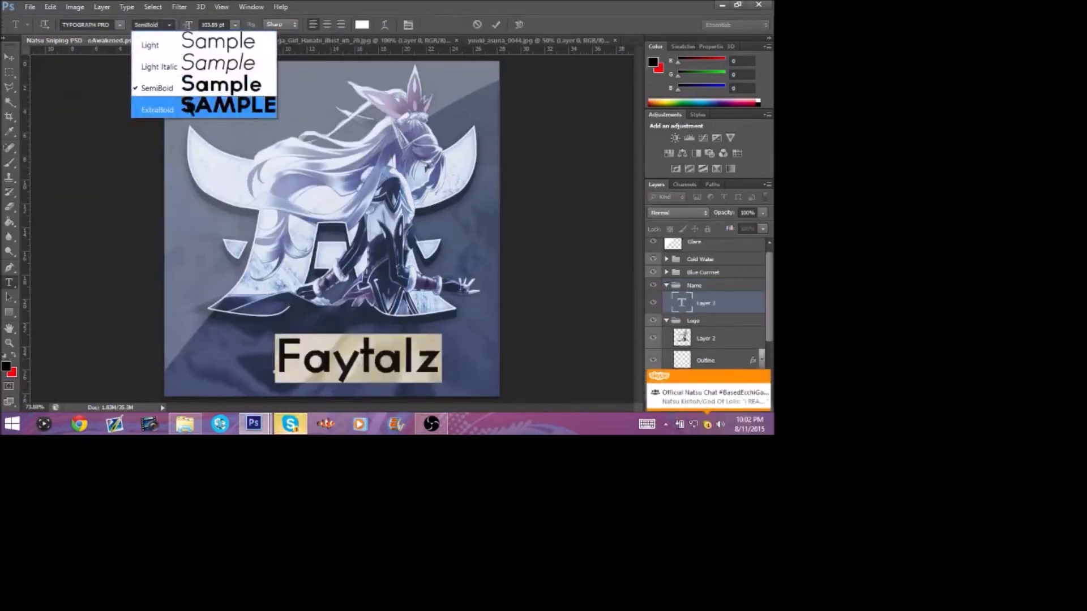
{"action": "left_click", "coordinate": [190, 109]}
{"action": "left_click_drag", "start_coordinate": [445, 389], "coordinate": [398, 396]}
- Set the name text's font size to 90.89 pt and commit the text
{"action": "left_click", "coordinate": [211, 25]}
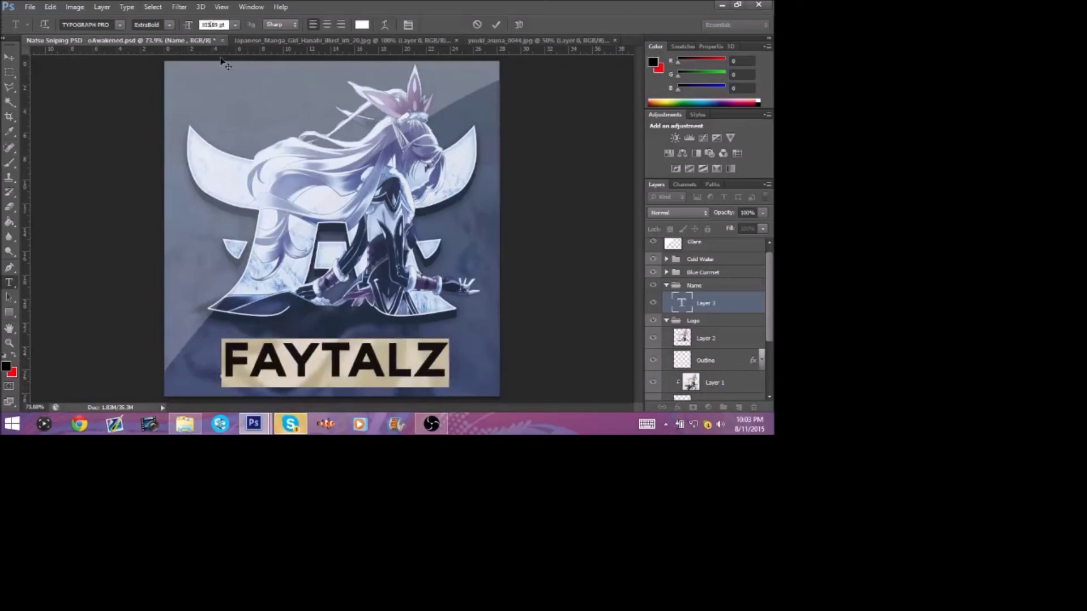
{"action": "key", "text": "BackSpace"}
{"action": "key", "text": "BackSpace"}
{"action": "type", "text": "90"}
{"action": "key", "text": "BackSpace"}
{"action": "key", "text": "BackSpace"}
{"action": "key", "text": "BackSpace"}
{"action": "type", "text": "90"}
{"action": "left_click", "coordinate": [9, 57]}
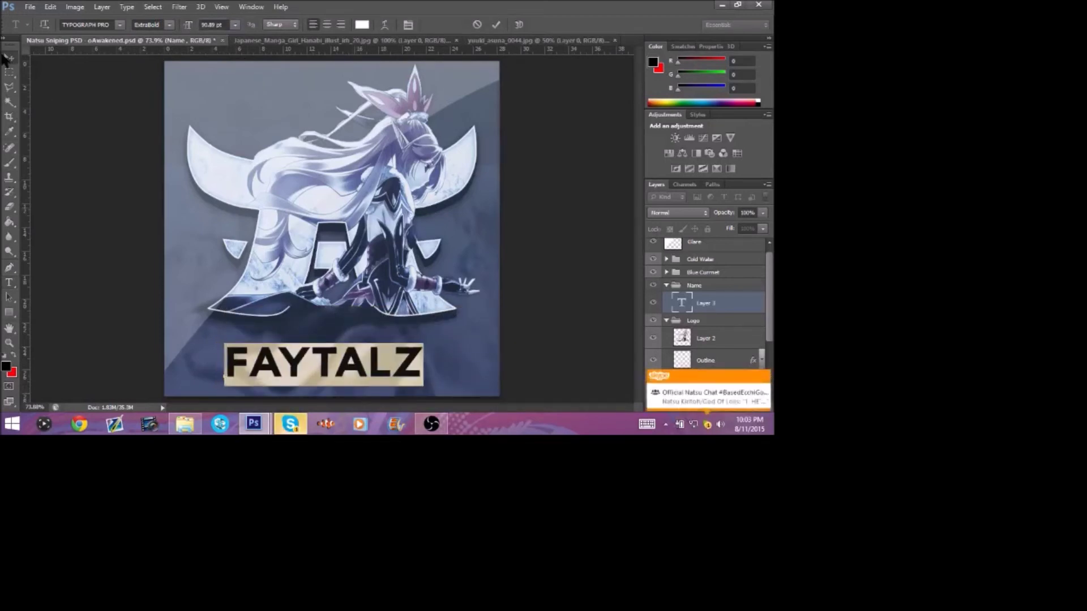
- Give the name text a drop shadow and an outside stroke, and set its layer fill to 0%
{"action": "right_click", "coordinate": [719, 312]}
{"action": "left_click", "coordinate": [724, 304]}
{"action": "double_click", "coordinate": [725, 303]}
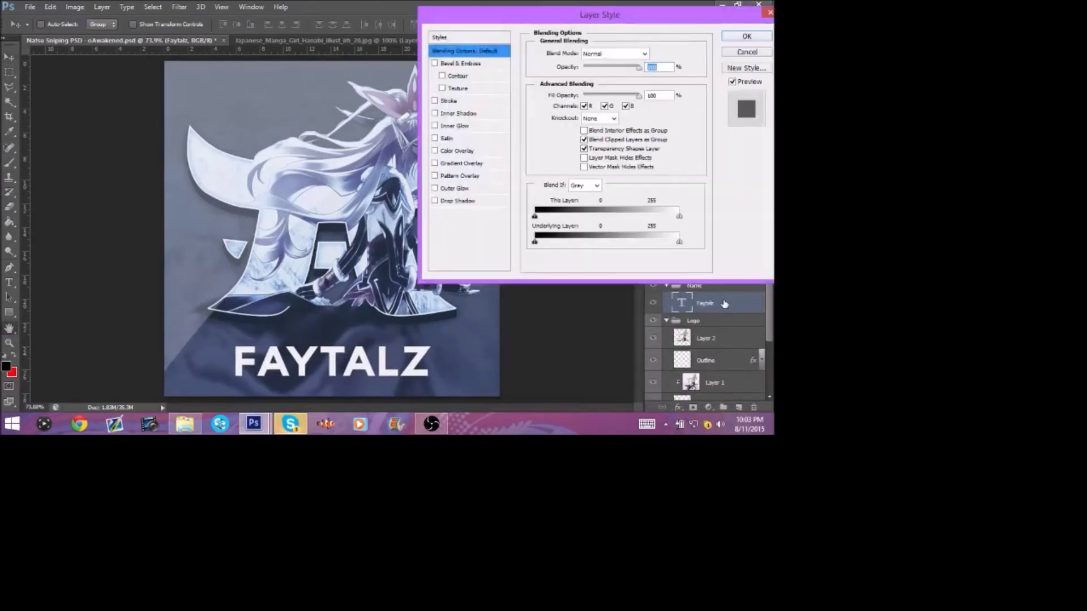
{"action": "left_click", "coordinate": [486, 200]}
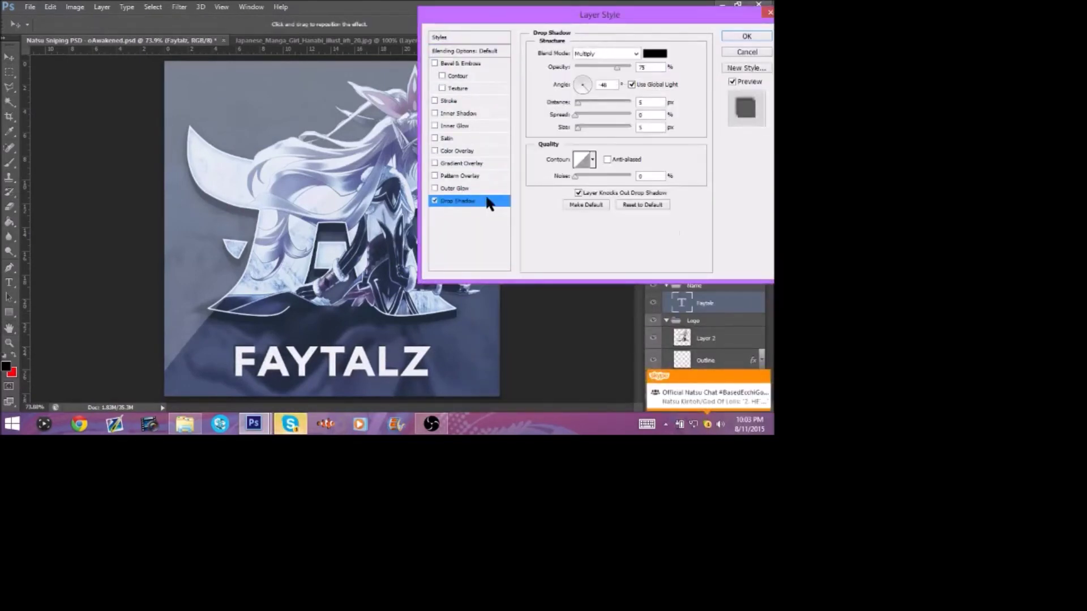
{"action": "left_click", "coordinate": [436, 101]}
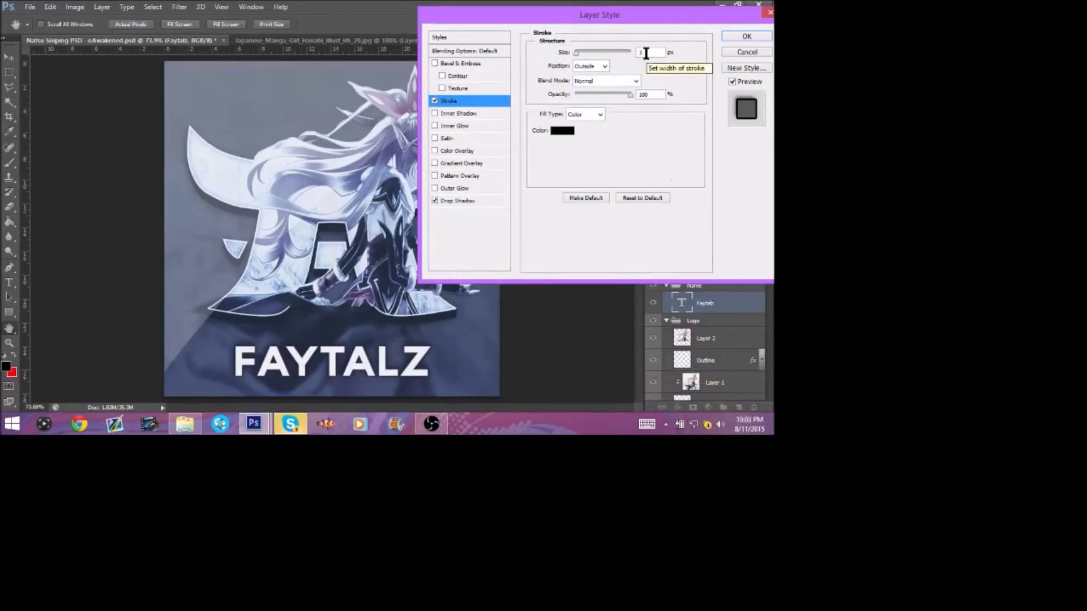
{"action": "left_click", "coordinate": [729, 35]}
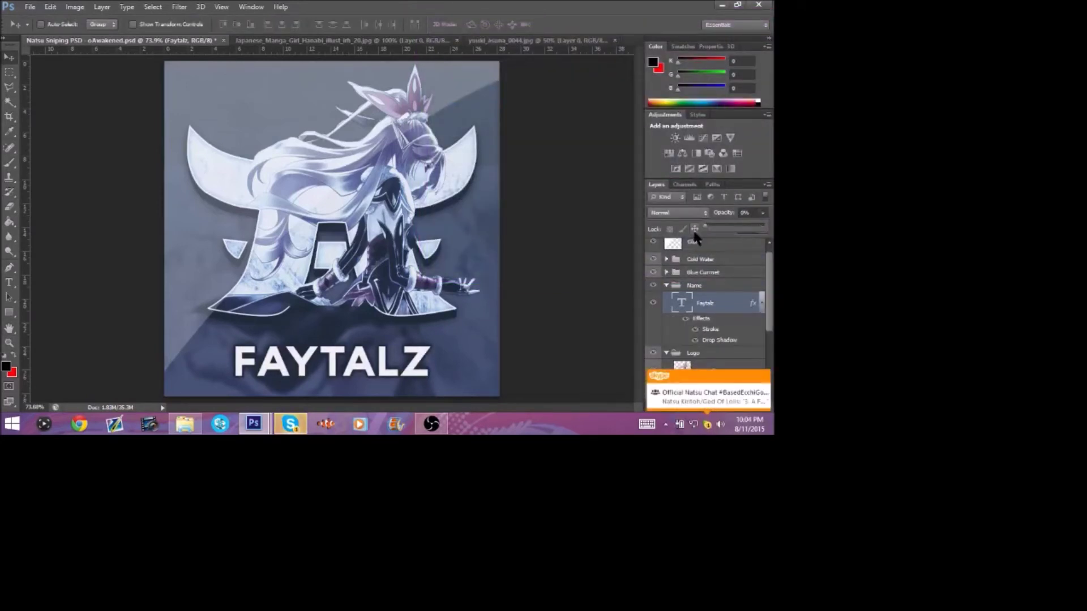
{"action": "left_click_drag", "start_coordinate": [742, 249], "coordinate": [768, 295]}
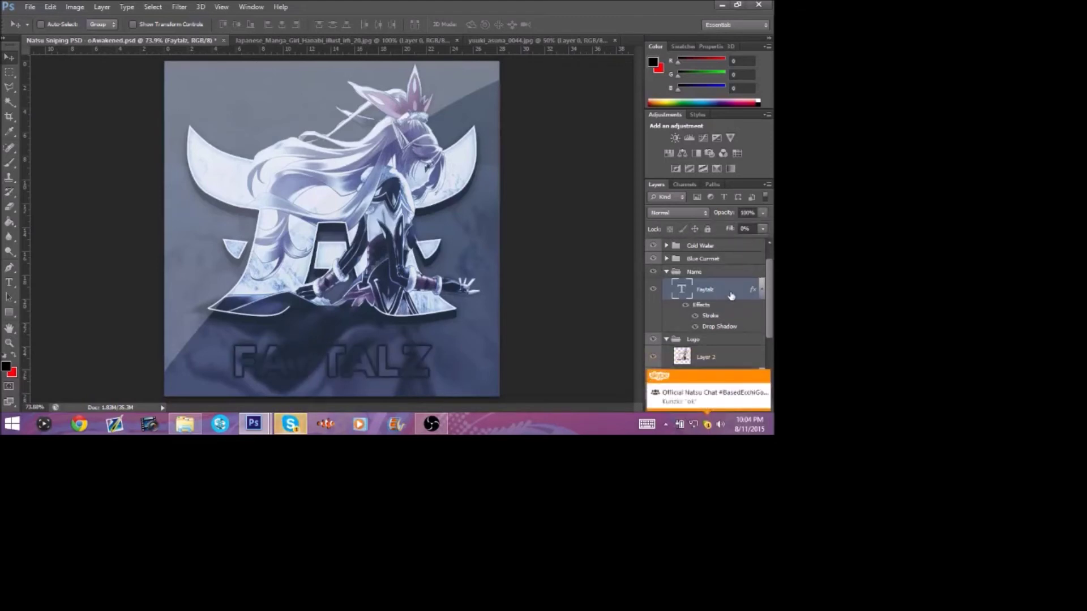
- Change the name text's stroke color to white (ffffff) and lower the stroke's opacity
{"action": "double_click", "coordinate": [731, 296]}
{"action": "left_click", "coordinate": [456, 98]}
{"action": "left_click", "coordinate": [562, 130]}
{"action": "left_click", "coordinate": [235, 103]}
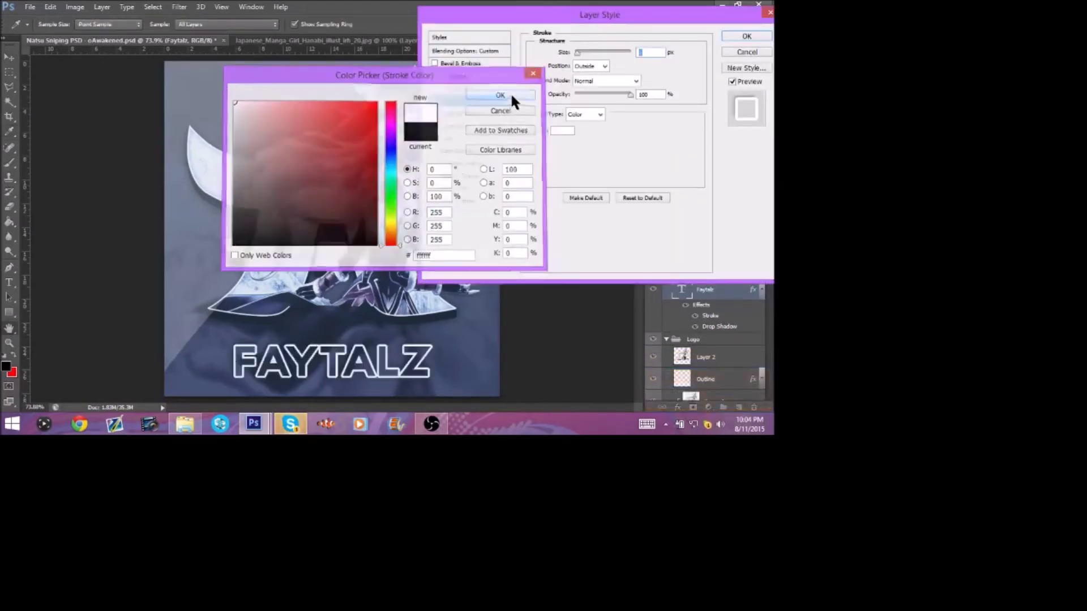
{"action": "left_click", "coordinate": [511, 96]}
{"action": "left_click", "coordinate": [606, 94]}
{"action": "left_click", "coordinate": [746, 37]}
{"action": "left_click", "coordinate": [763, 290]}
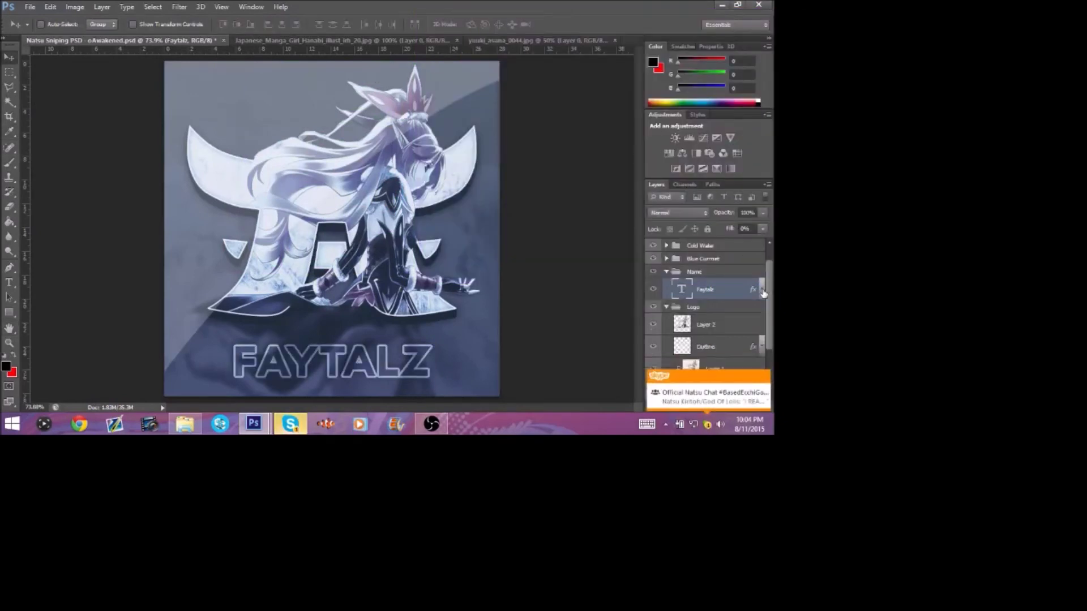
- Rasterize the name text layer and nudge it slightly upward toward the logo
{"action": "right_click", "coordinate": [714, 288]}
{"action": "left_click", "coordinate": [523, 155]}
{"action": "key", "text": "Up"}
{"action": "key", "text": "Up"}
{"action": "key", "text": "Up"}
{"action": "key", "text": "Up"}
{"action": "key", "text": "Up"}
{"action": "key", "text": "Up"}
{"action": "key", "text": "Up"}
{"action": "key", "text": "Up"}
{"action": "key", "text": "Up"}
{"action": "key", "text": "Up"}
{"action": "key", "text": "Up"}
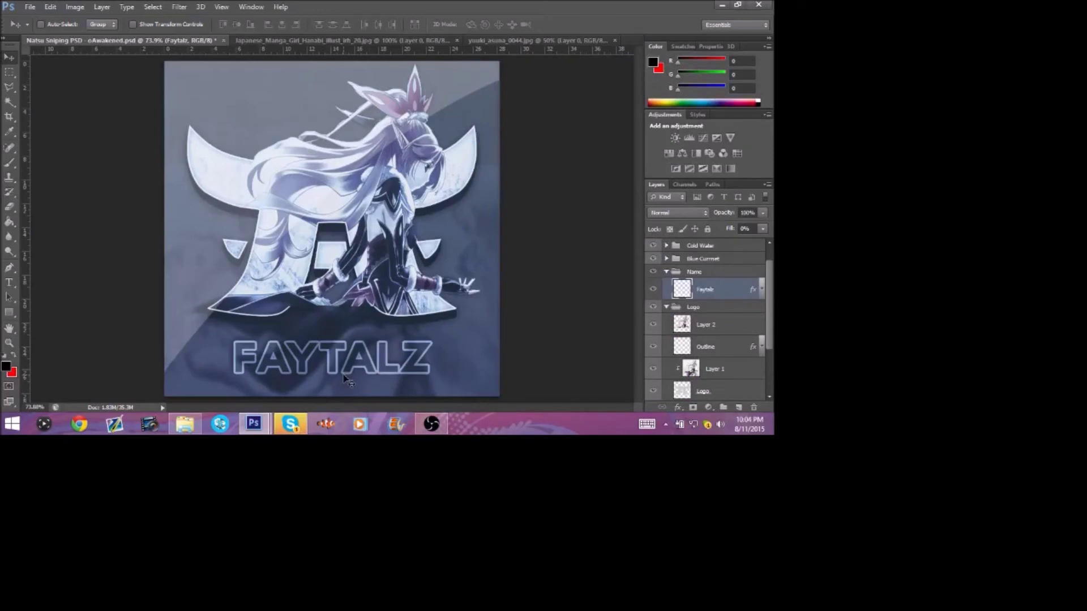
- Switch to Google Chrome and close its blank, unresponsive window
{"action": "left_click", "coordinate": [87, 430]}
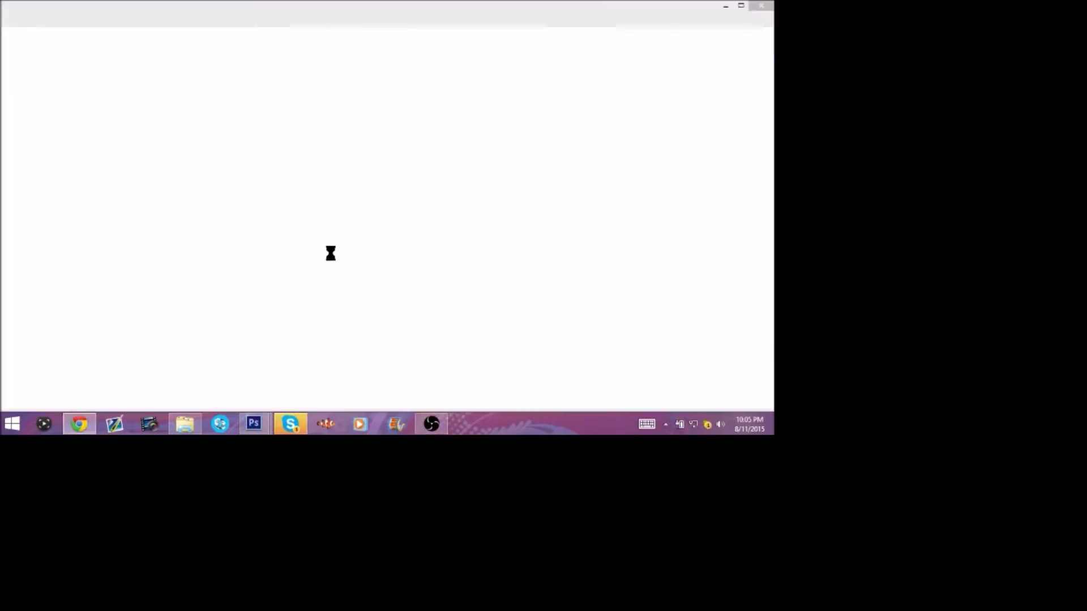
{"action": "left_click", "coordinate": [761, 7]}
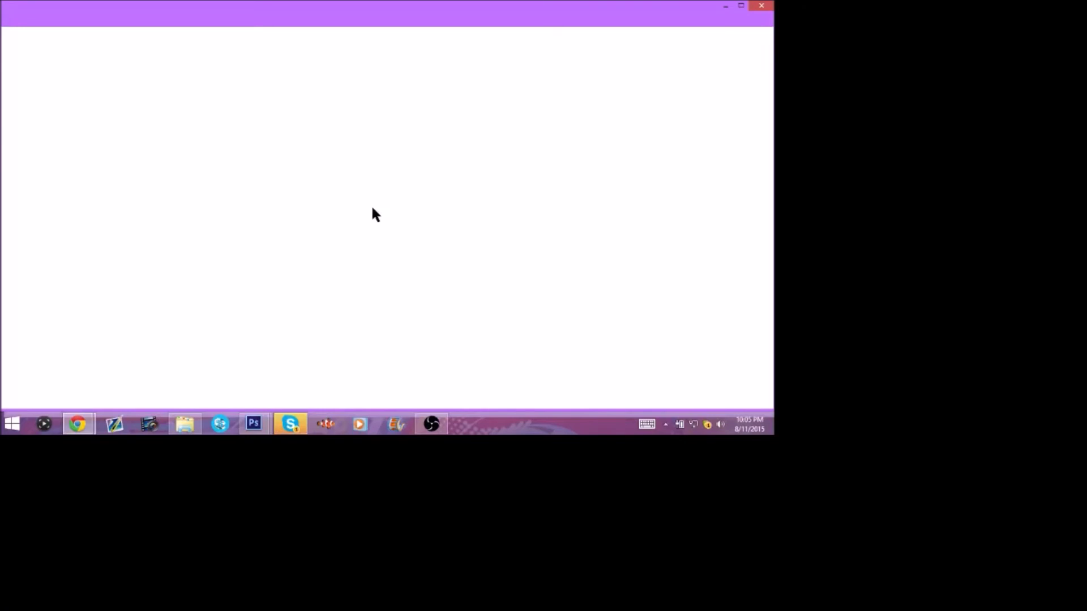
{"action": "mouse_move", "coordinate": [80, 425]}
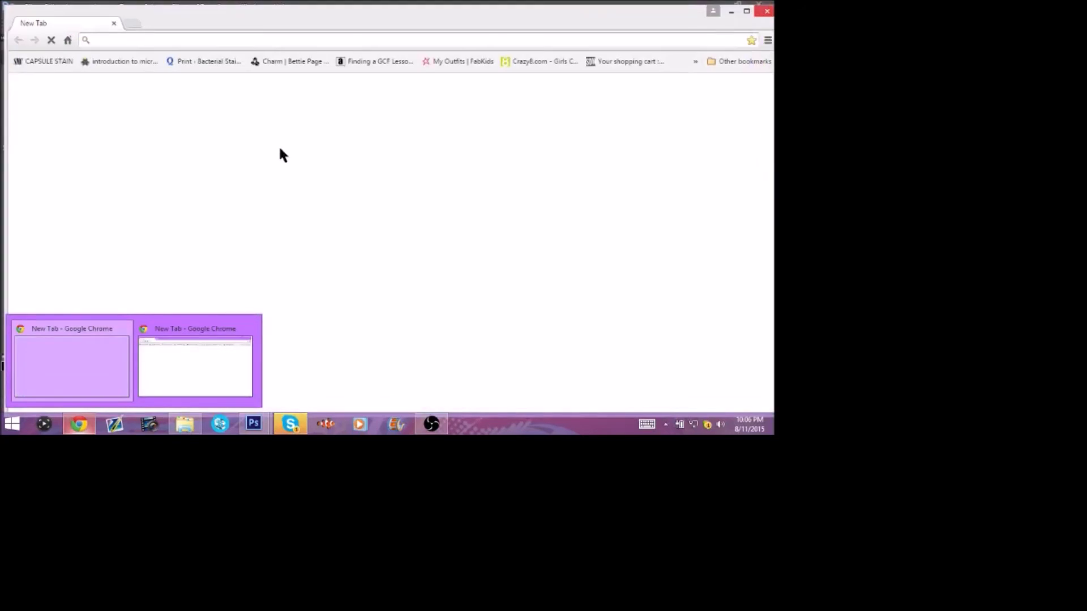
- Open the Google app from the Start screen and return to the Chrome window
{"action": "key", "text": "super"}
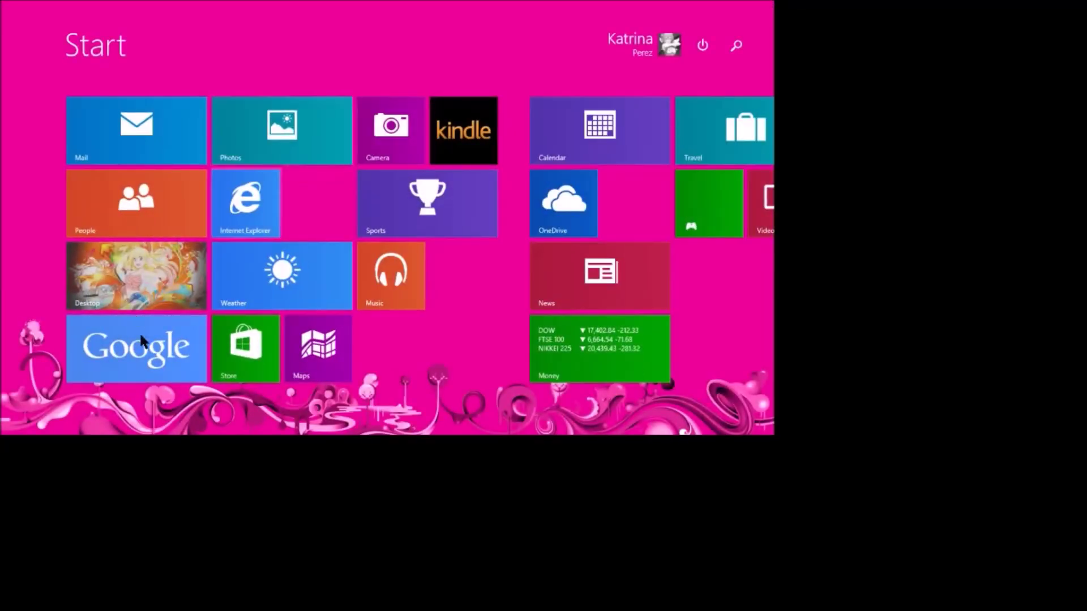
{"action": "left_click", "coordinate": [143, 341]}
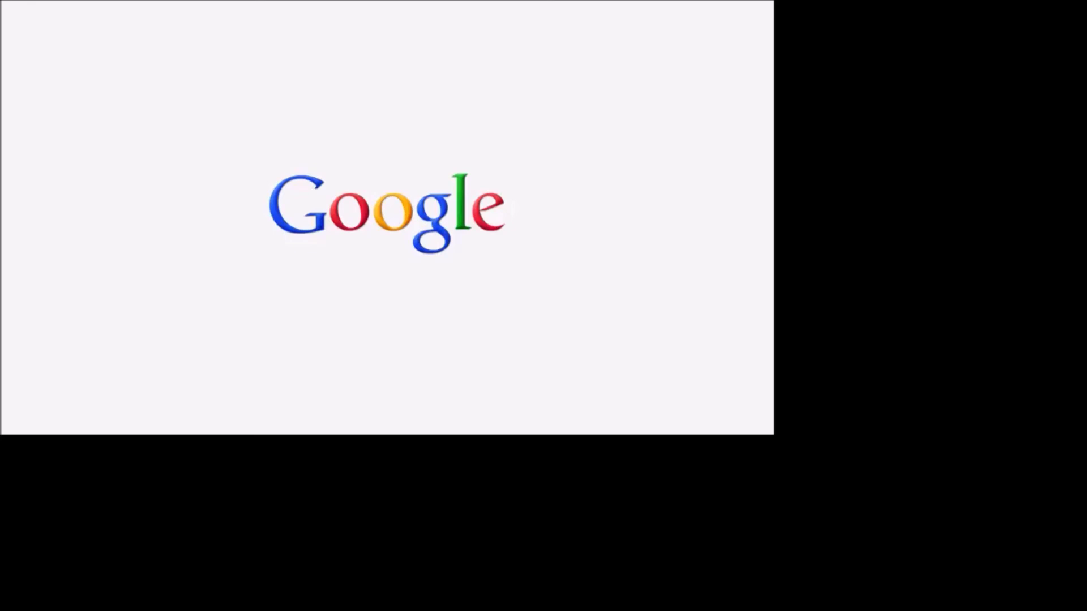
{"action": "mouse_move", "coordinate": [2, 433]}
{"action": "left_click", "coordinate": [53, 33]}
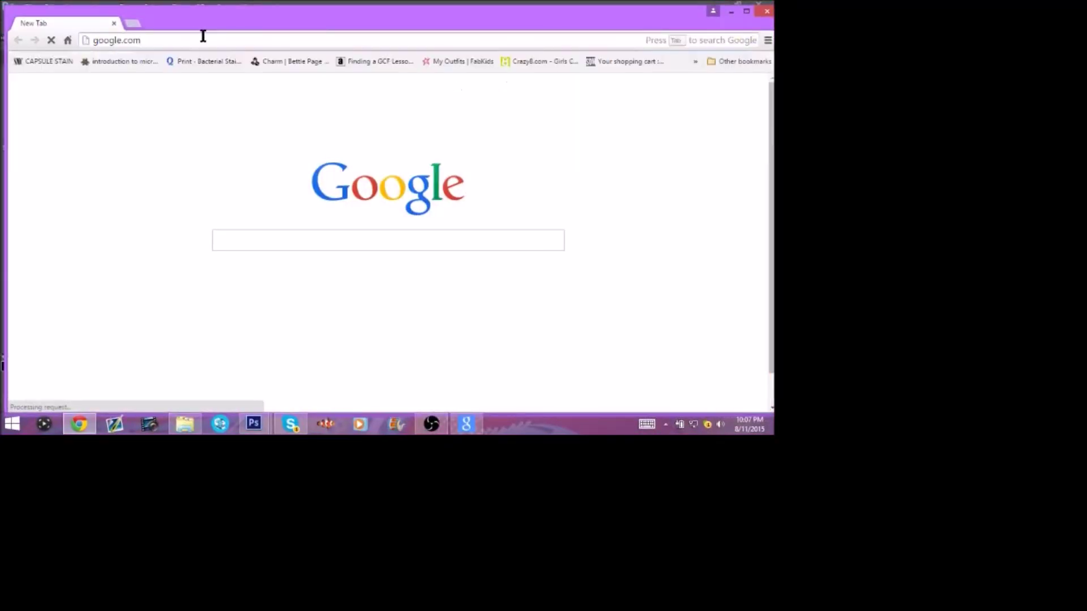
- Close the File Explorer and Google Search windows while keeping Chrome open
{"action": "right_click", "coordinate": [183, 426]}
{"action": "left_click", "coordinate": [175, 394]}
{"action": "right_click", "coordinate": [466, 425]}
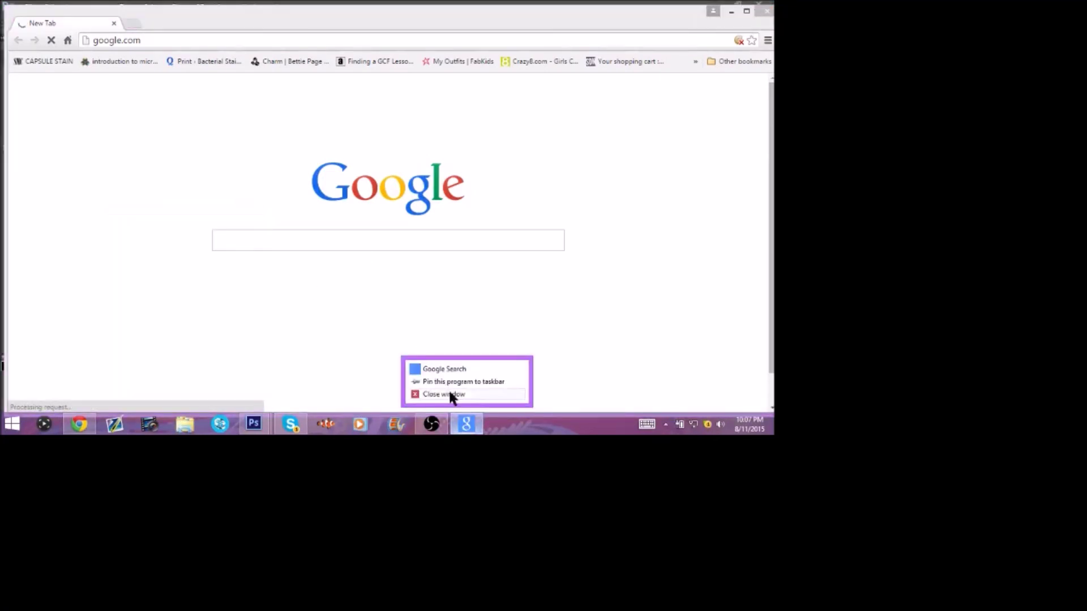
{"action": "left_click", "coordinate": [450, 391]}
{"action": "left_click", "coordinate": [172, 39]}
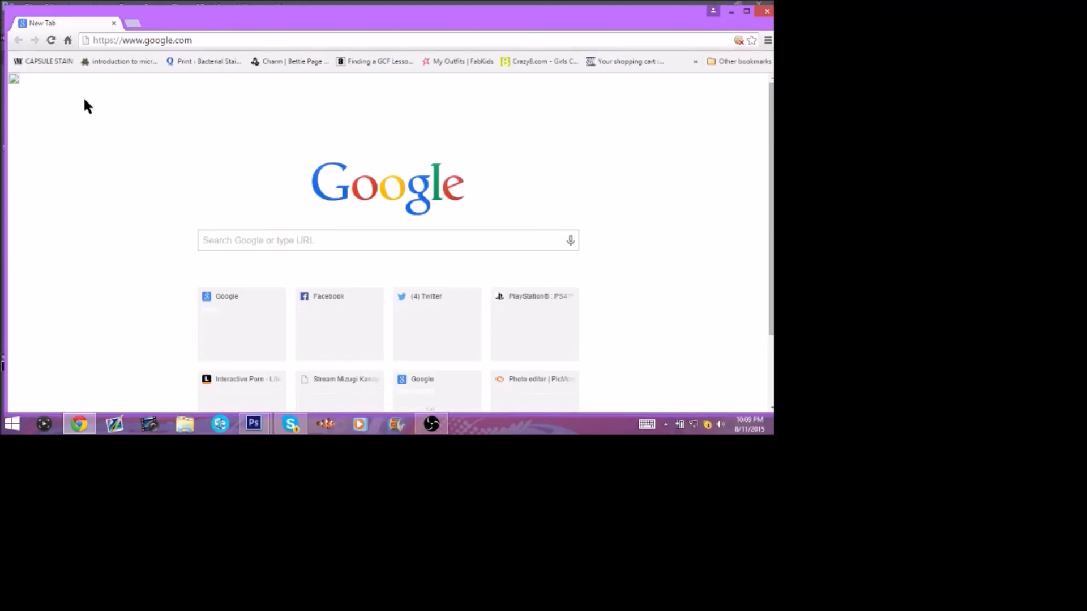
{"action": "left_click", "coordinate": [230, 39]}
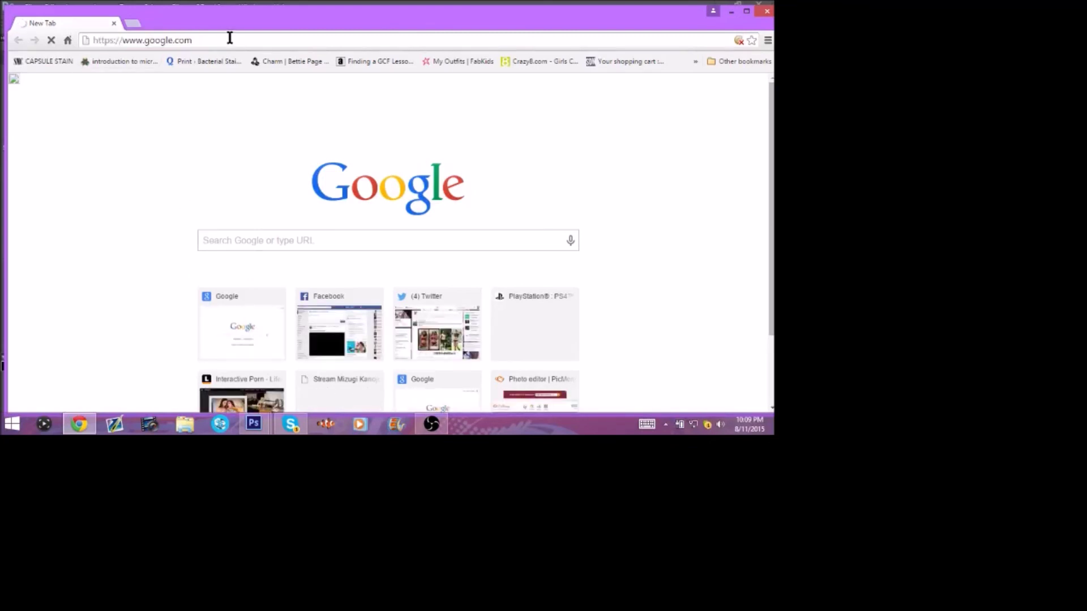